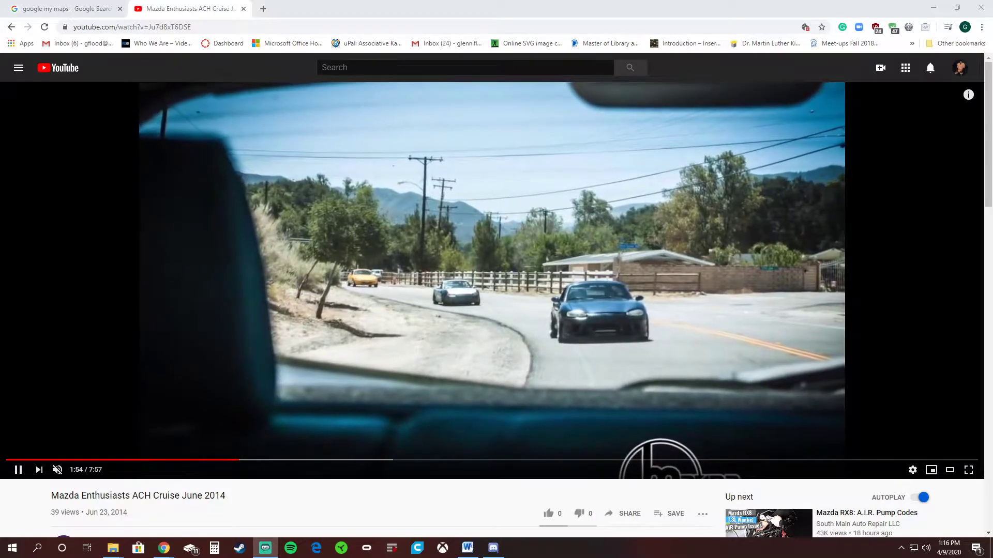
Pause the YouTube video, open My Maps from the Google search results and view the existing Angeles Forest Cruise Map
key("space")
key("ctrl+Tab")
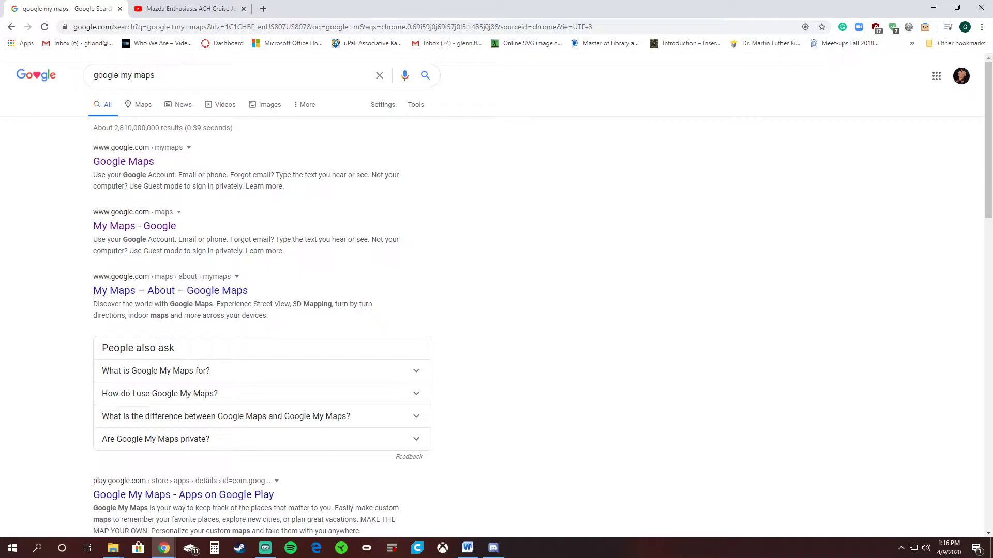
key("Return")
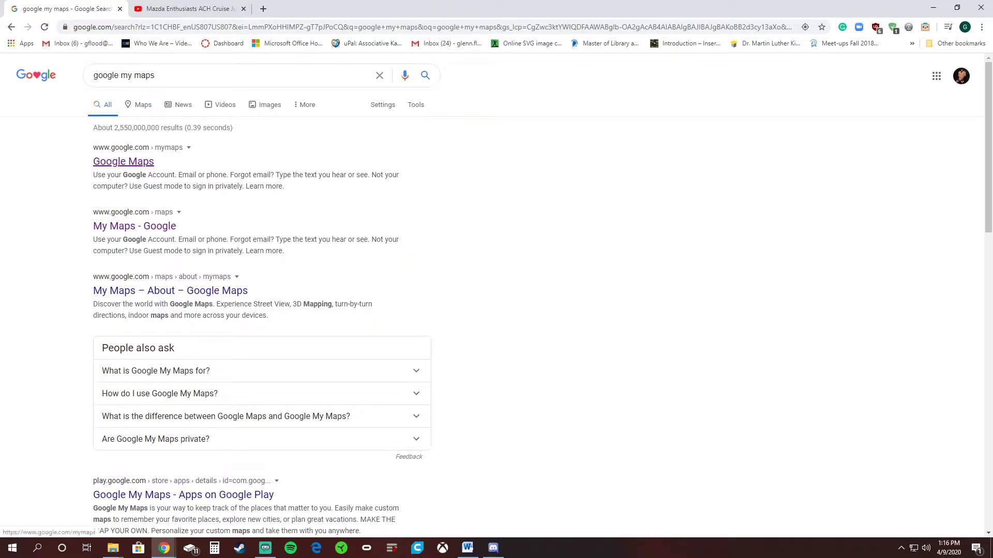
left_click(134, 226)
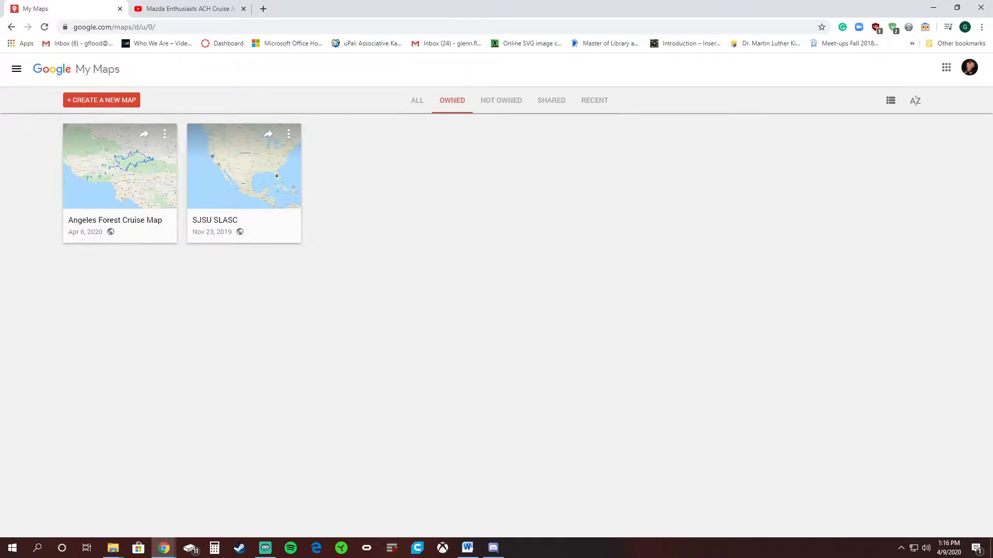
left_click(115, 219)
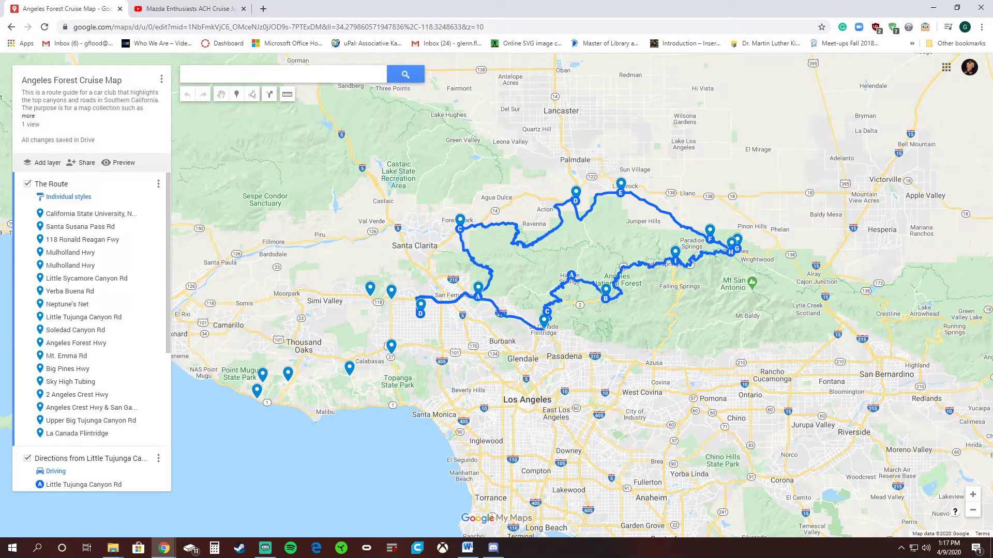
left_click(11, 27)
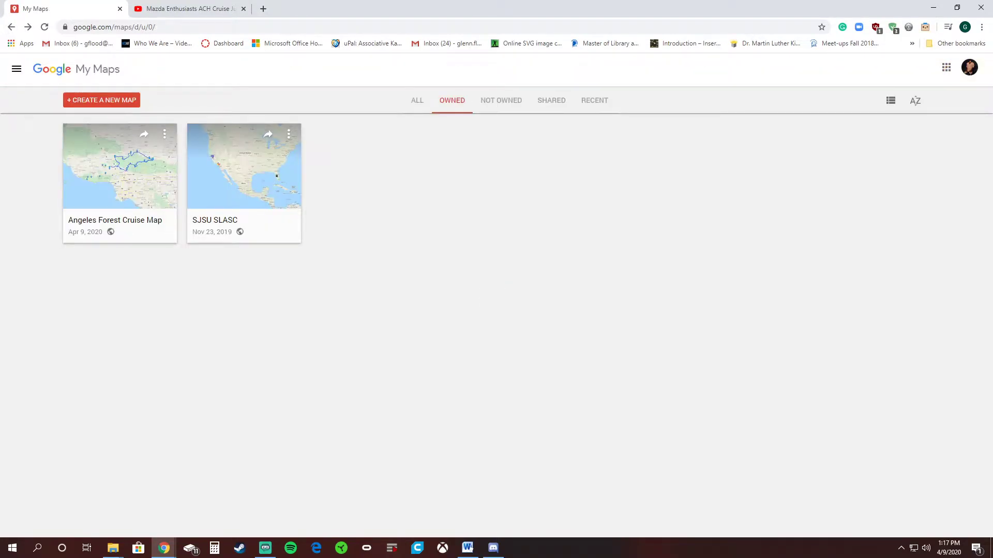
Create a new map and search it for CSUN, choosing the Nordhoff Street, Northridge suggestion
left_click(101, 101)
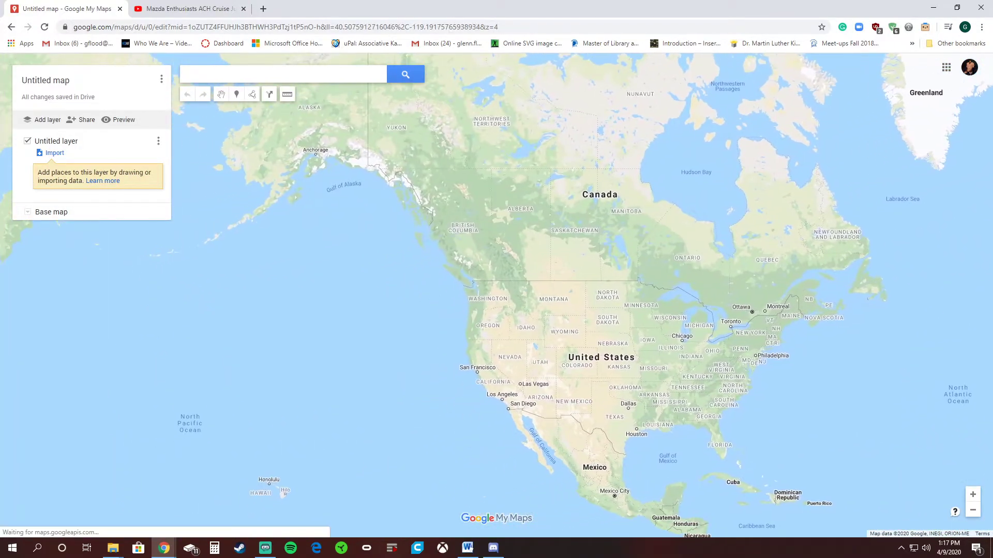
left_click(283, 74)
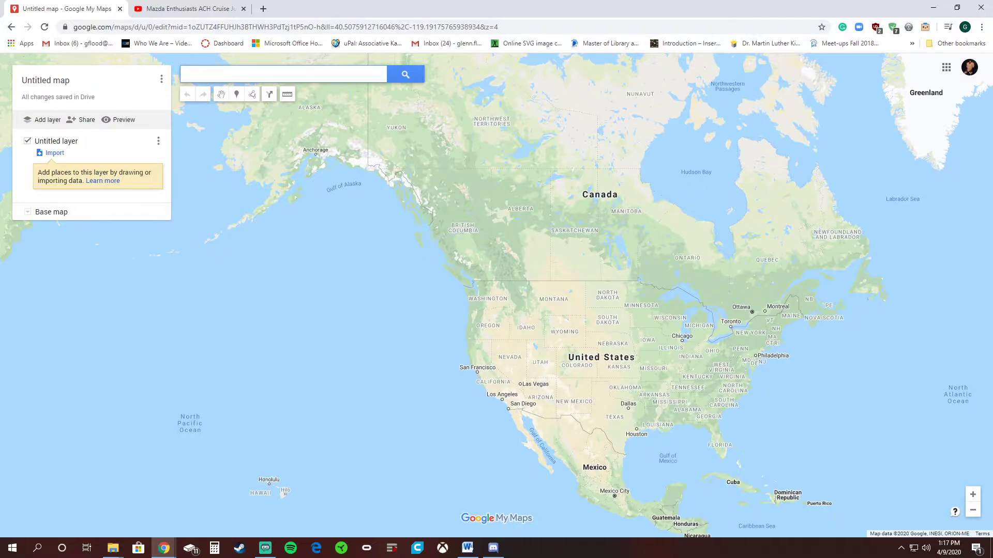
type("csun")
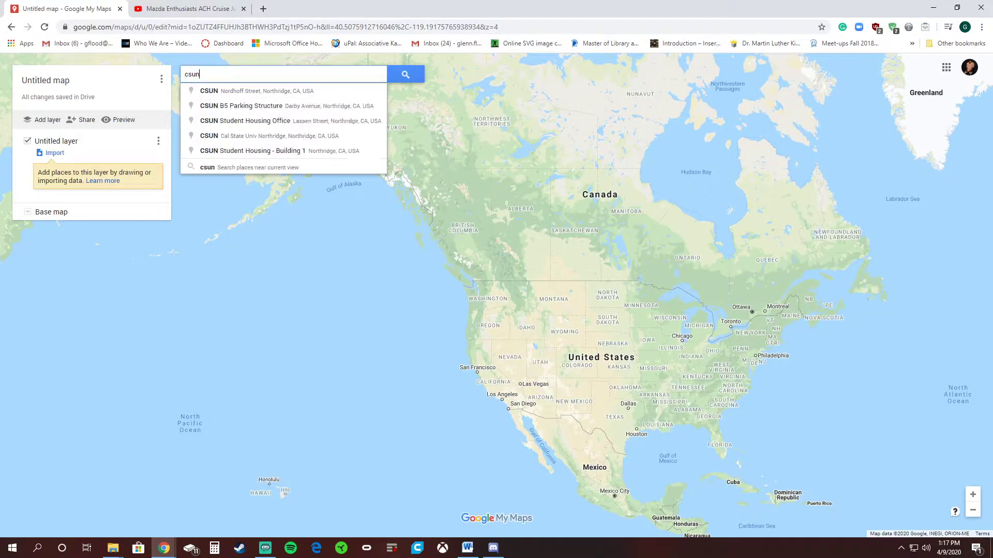
type(" ovi")
key("BackSpace")
left_click(257, 91)
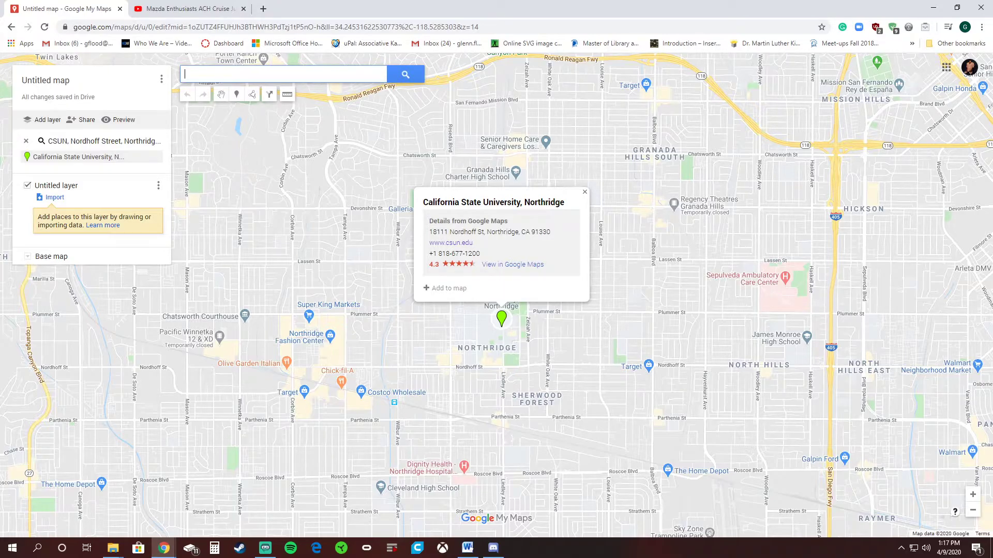
left_click(584, 192)
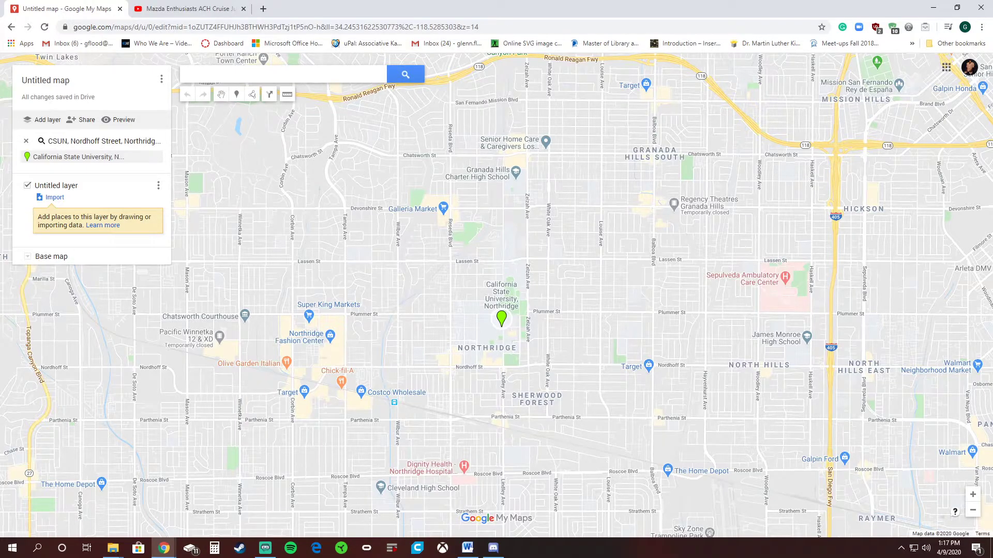
Rename the untitled layer as "Layer 1"
left_click(159, 185)
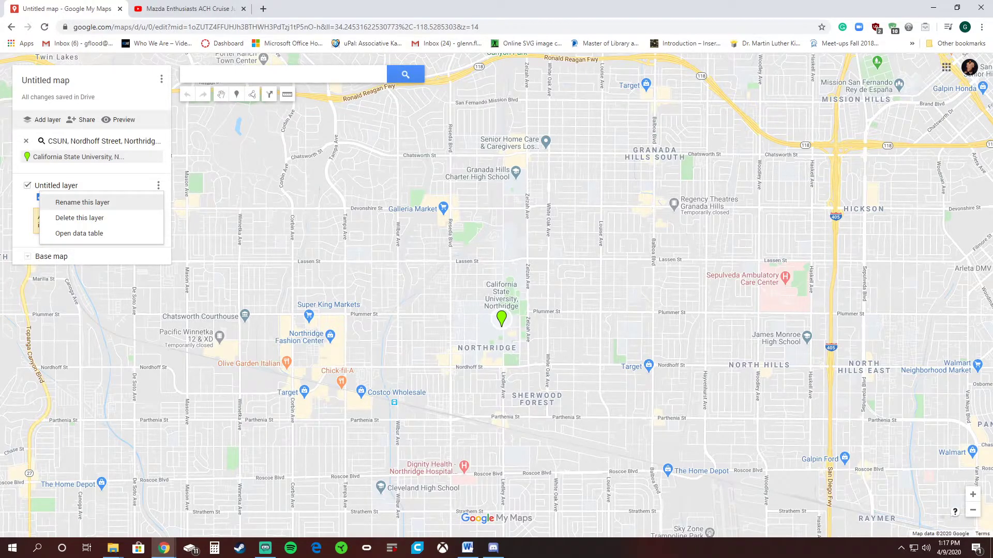
left_click(83, 202)
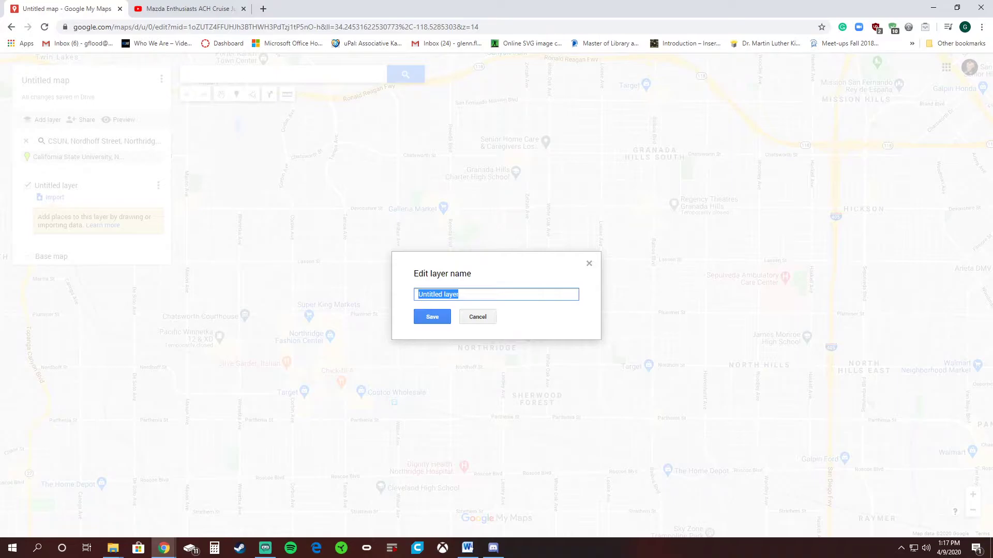
type("Layer 1")
key("Return")
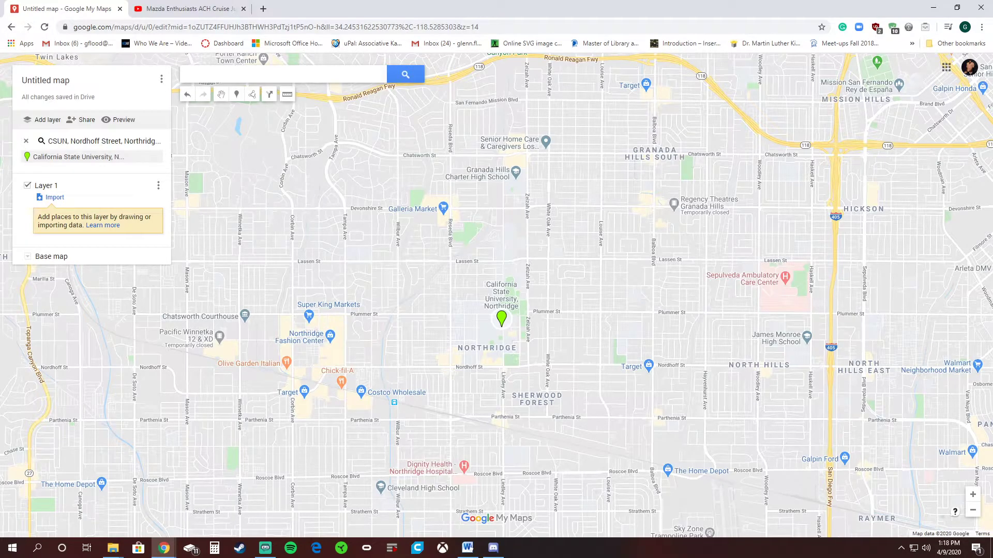
Add the California State University, Northridge search result to the map and view the marker's image or video upload options
left_click(502, 318)
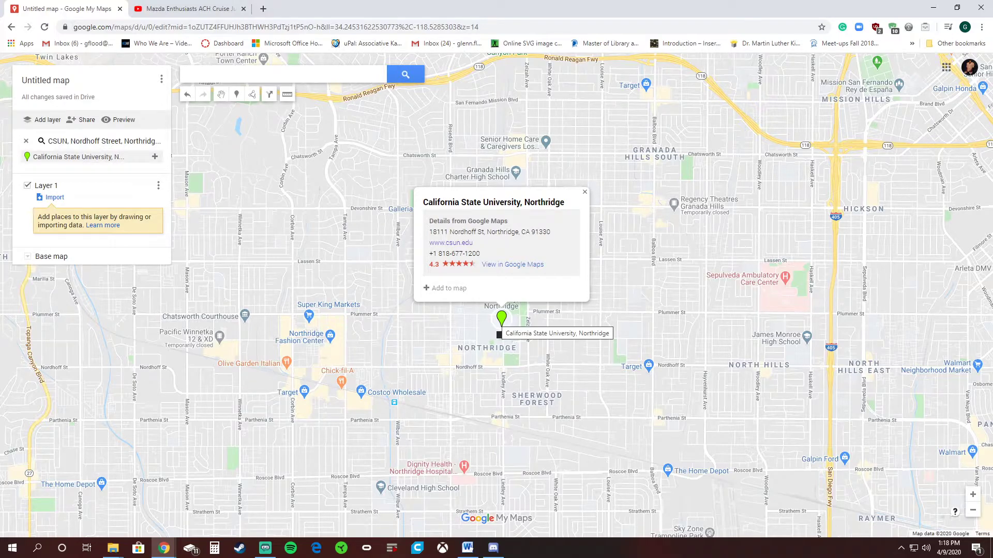
left_click(445, 288)
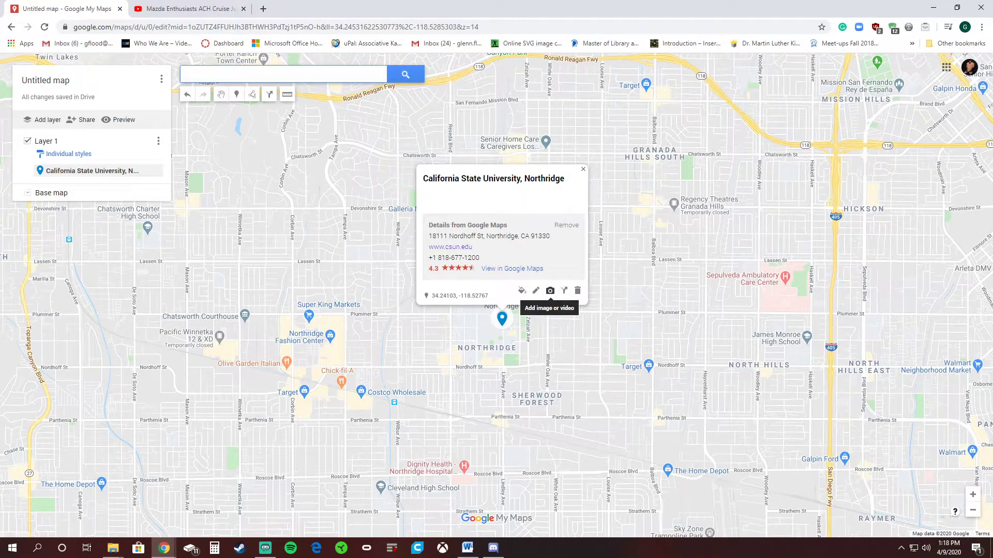
left_click(550, 290)
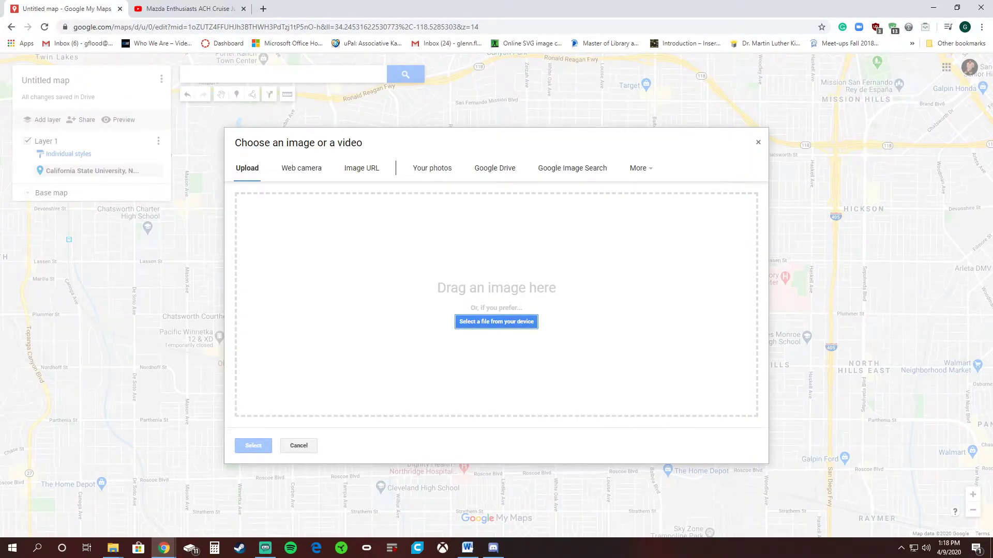
left_click(758, 142)
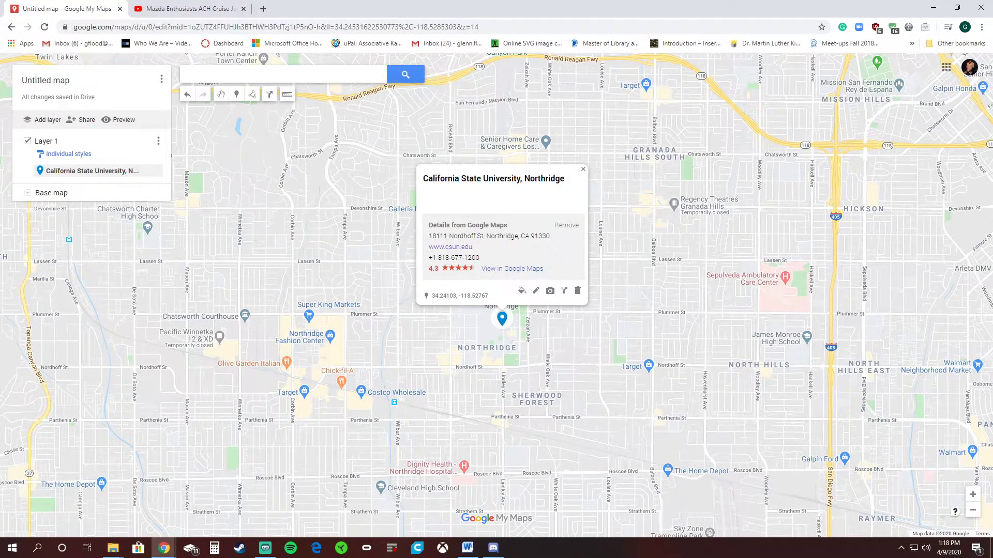
Examine the area between the Northridge marker and Angeles National Forest, including its canyon and mountain roads
left_click(284, 74)
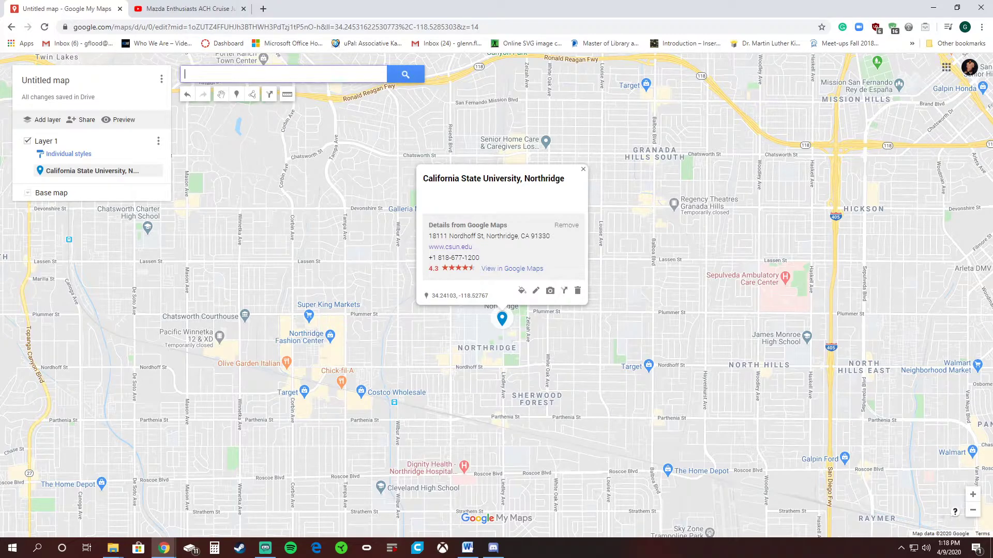
left_click_drag(641, 248, 559, 275)
scroll(703, 287, "down", 2)
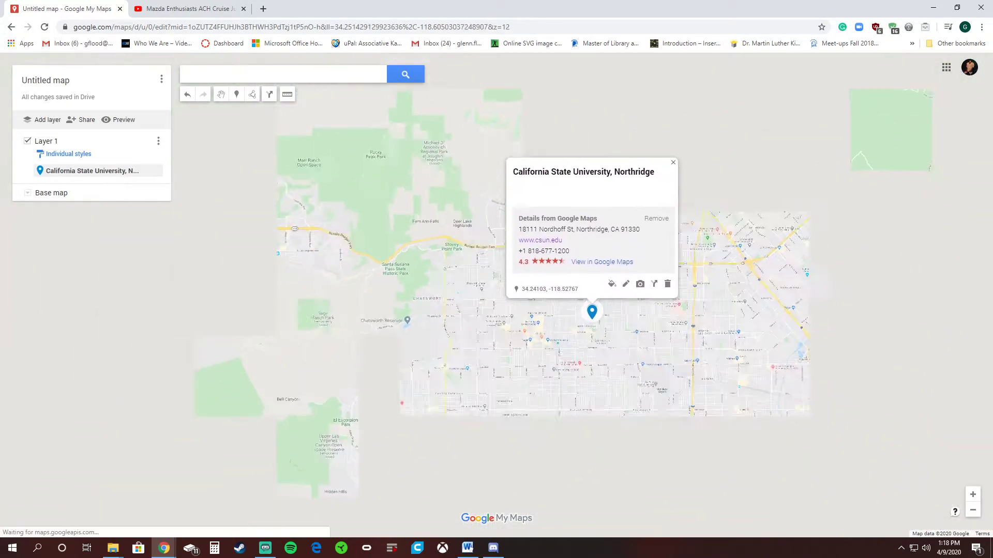
left_click(694, 158)
left_click_drag(847, 241, 627, 313)
scroll(627, 313, "up", 1)
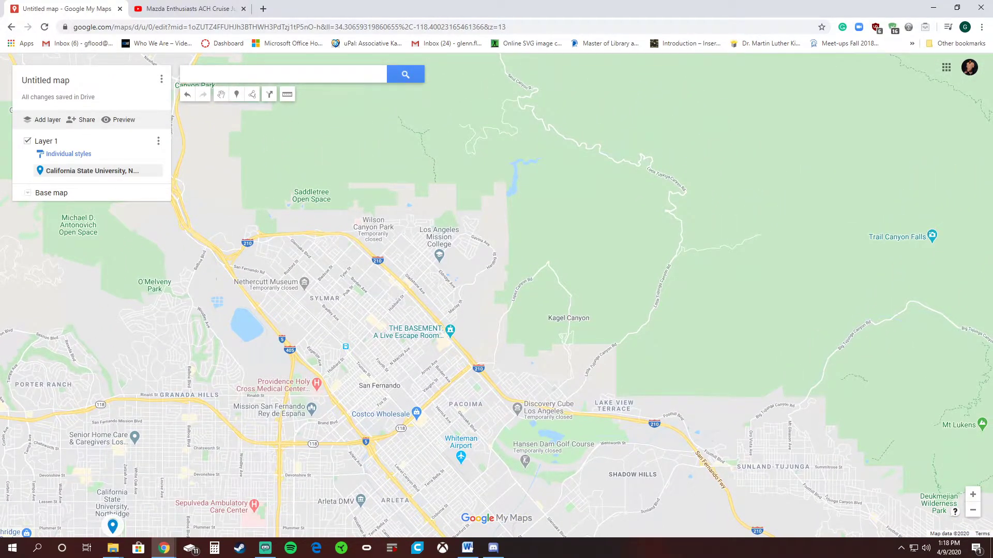
scroll(741, 376, "down", 2)
left_click_drag(838, 347, 911, 295)
scroll(707, 365, "up", 2)
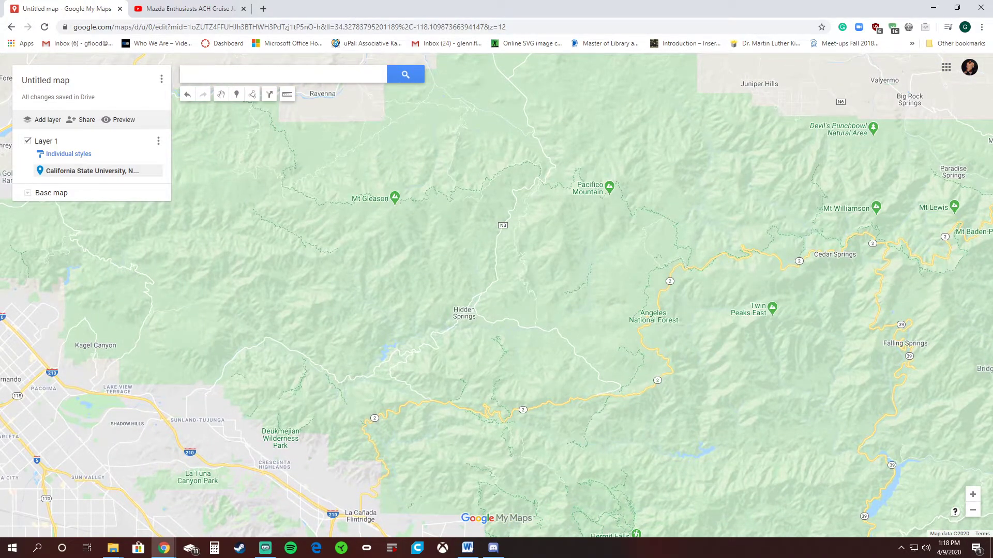
scroll(512, 247, "down", 2)
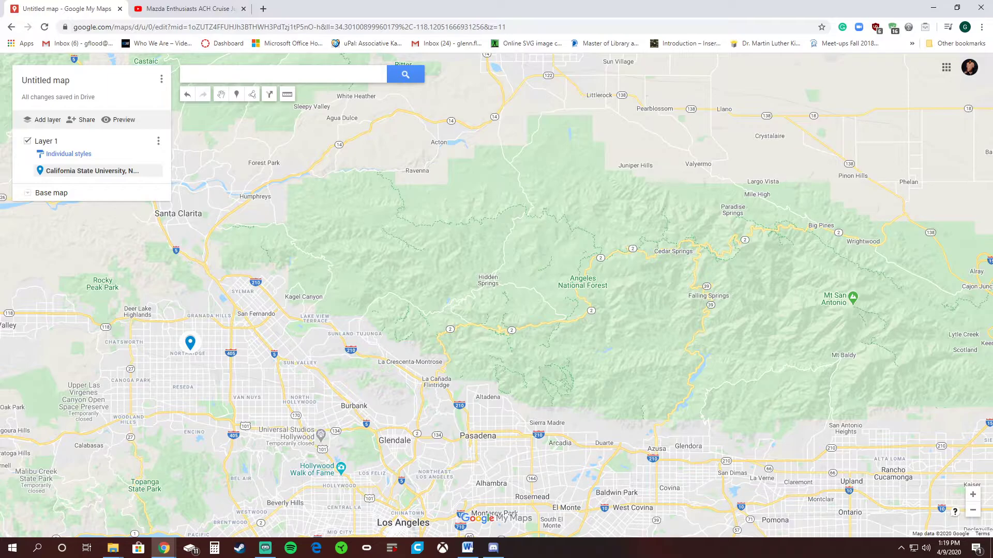
left_click_drag(190, 362, 307, 335)
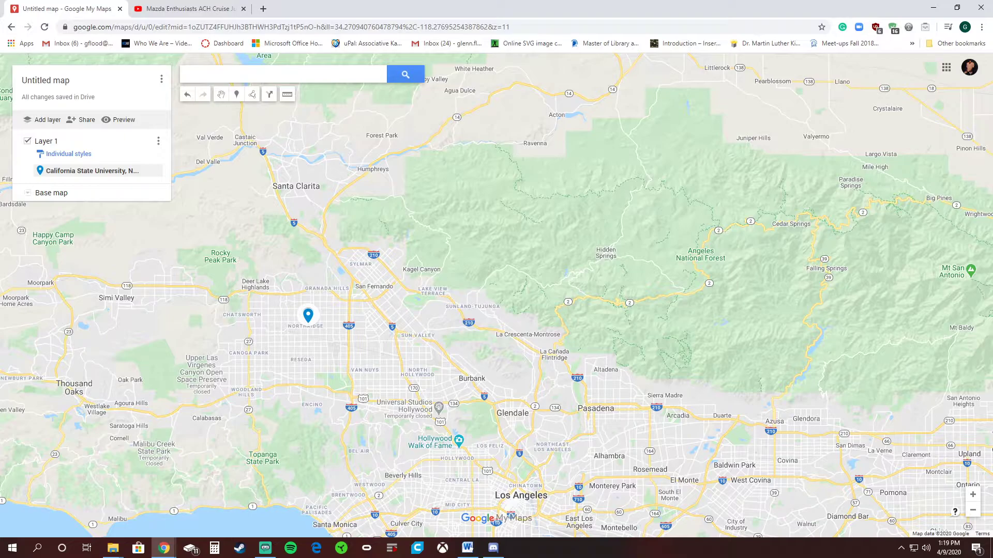
left_click_drag(496, 295, 443, 305)
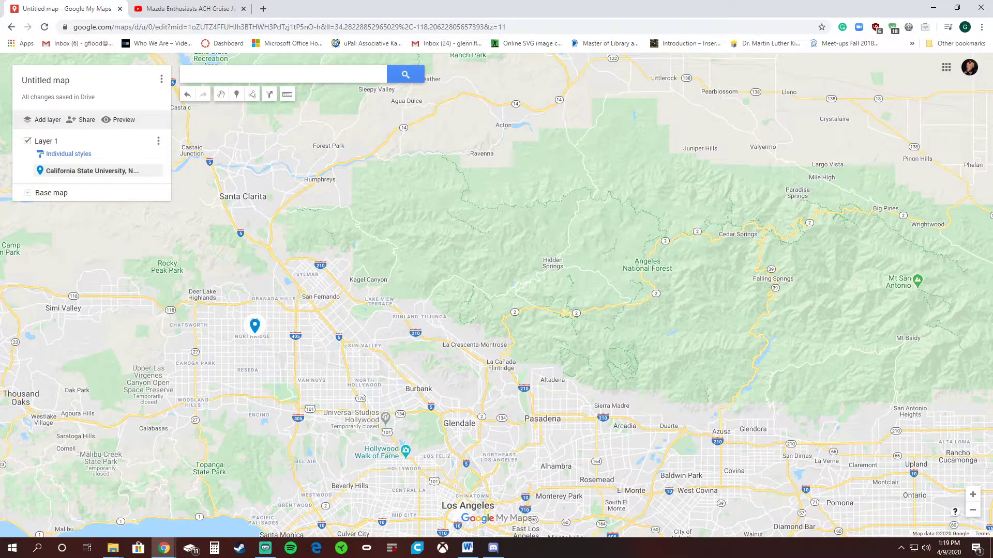
Place a marker at the southern start of Little Tujunga Canyon Road, just south of Kagel Canyon
scroll(458, 322, "up", 2)
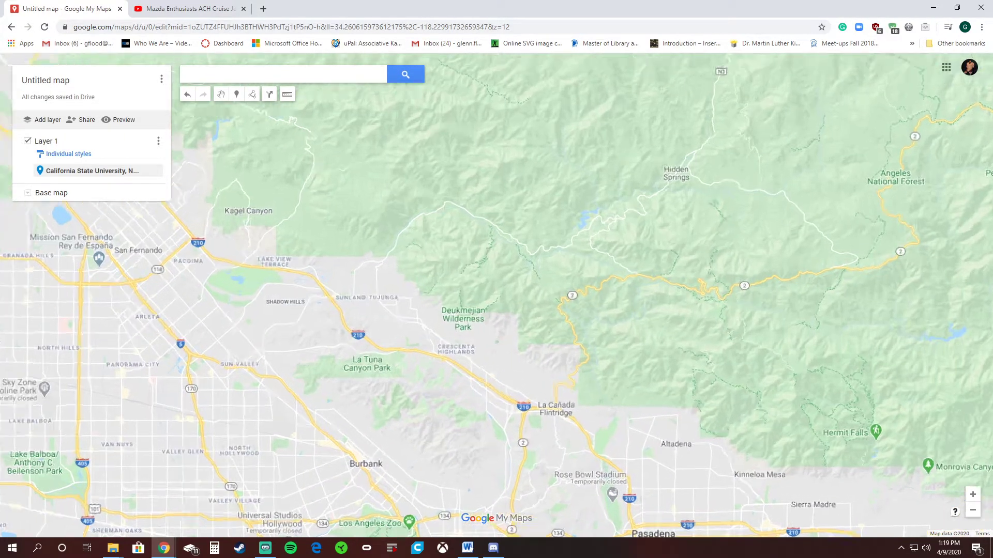
left_click_drag(458, 322, 850, 475)
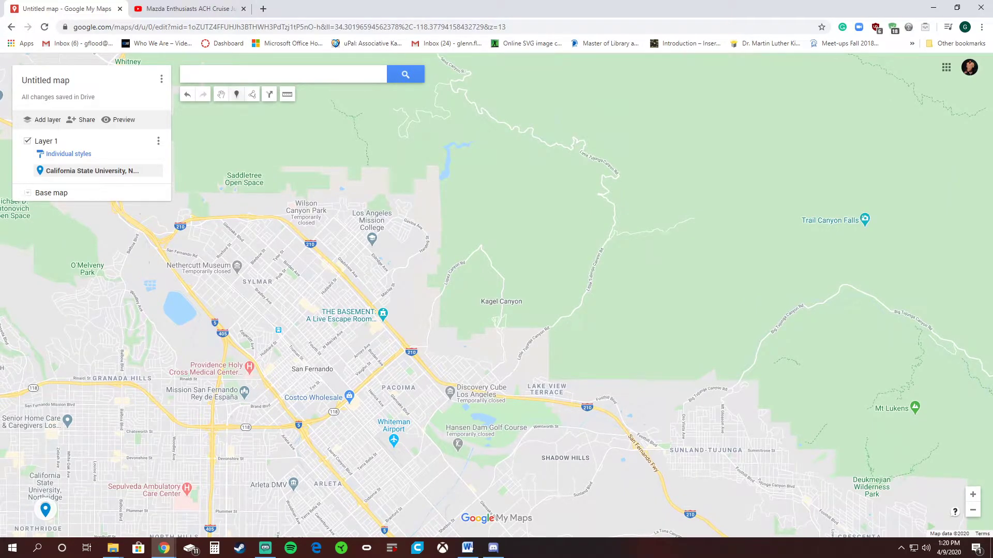
left_click(236, 95)
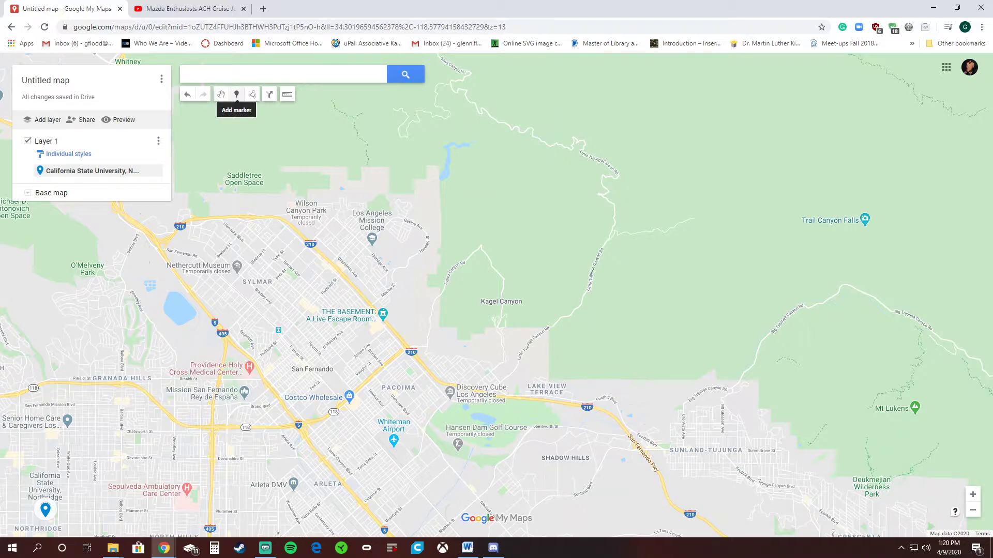
left_click(237, 95)
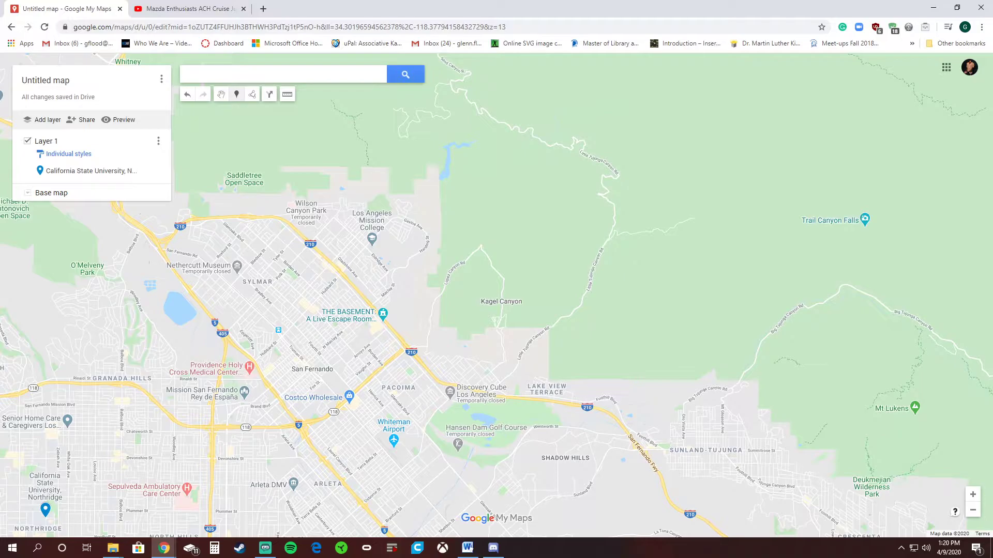
left_click(518, 363)
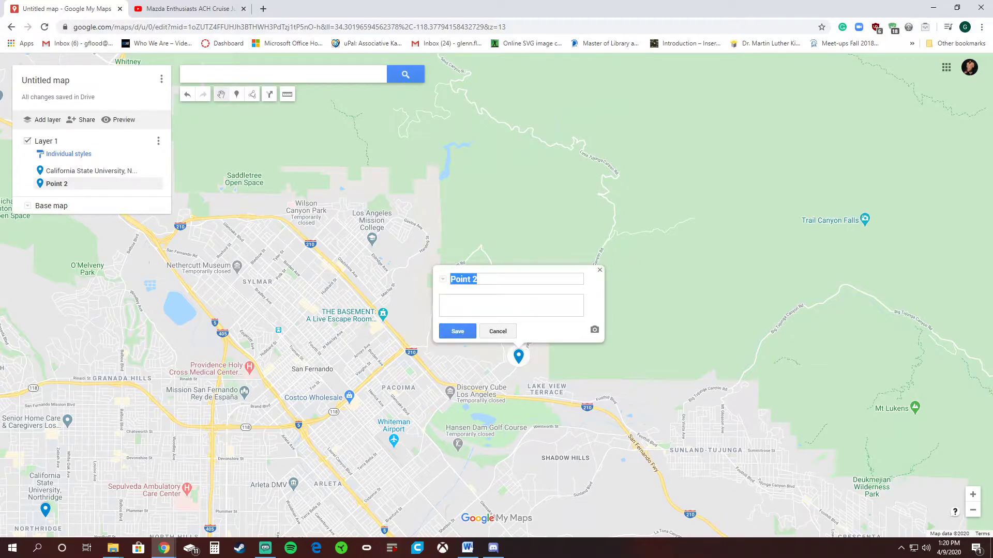
Name the new marker "Little Tujunga Start", save it and close its info card
type("L")
type("itt")
type("le Tujung")
type("ua")
key("BackSpace")
key("BackSpace")
key("BackSpace")
type("a Start")
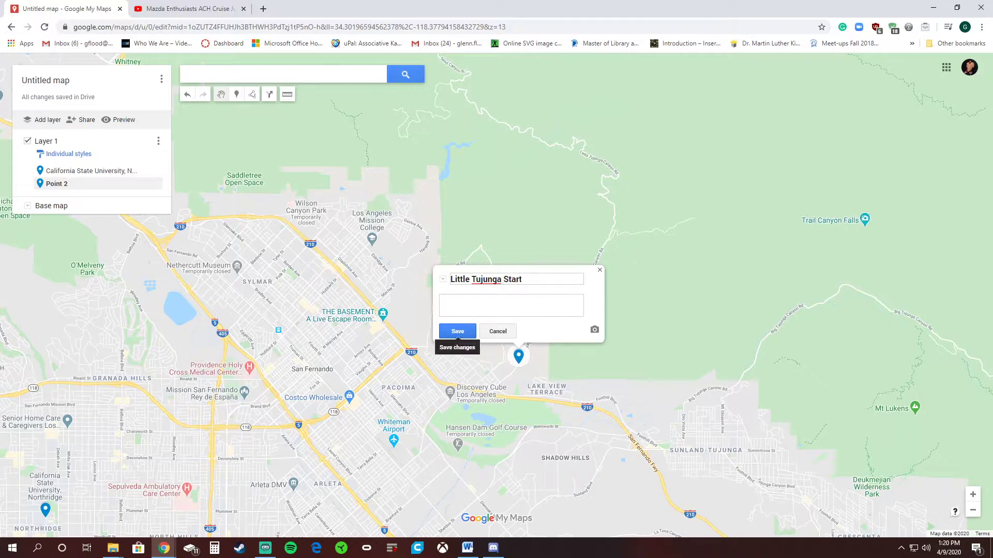
left_click(457, 332)
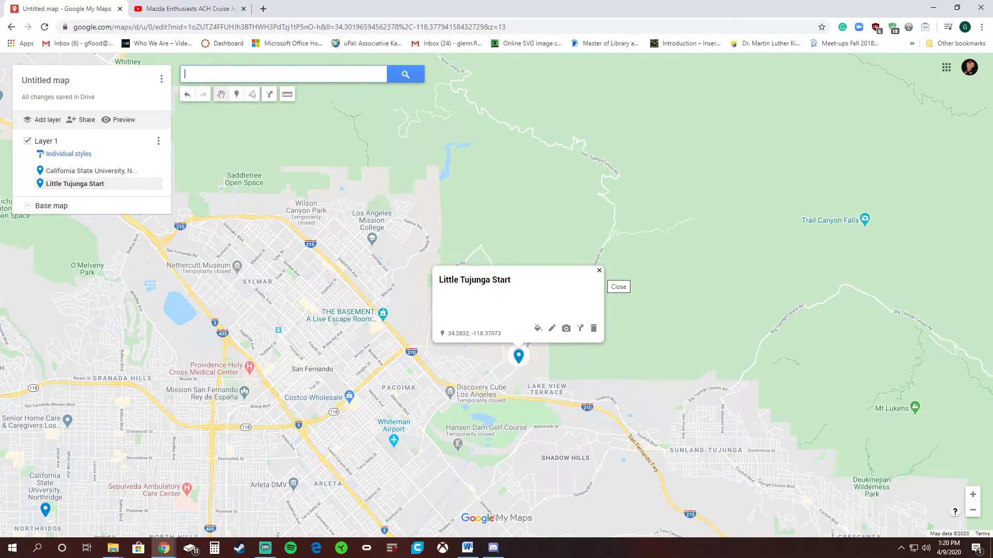
left_click(600, 270)
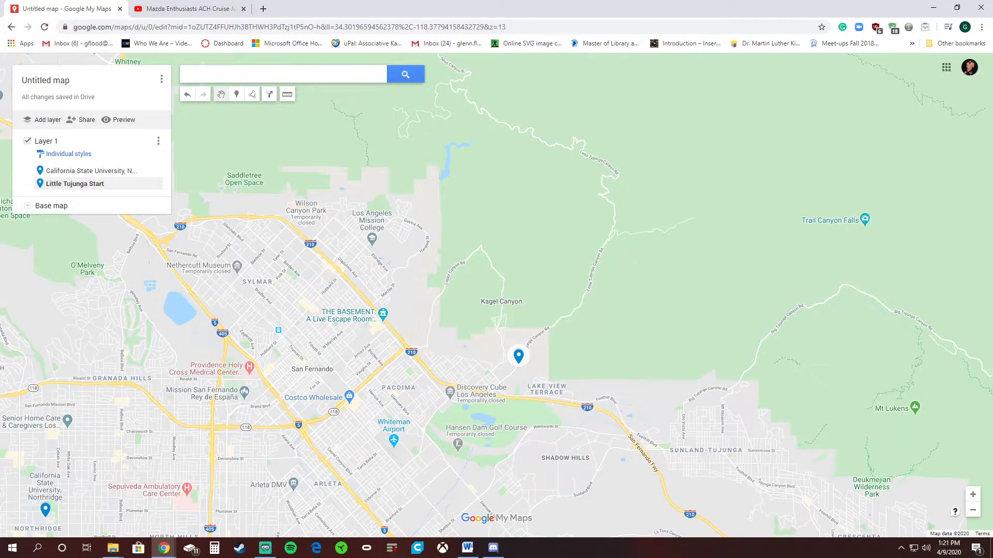
Examine the route from Little Tujunga Canyon Road north along Sand Canyon Road toward Santa Clarita
scroll(587, 267, "down", 1)
left_click_drag(587, 267, 599, 349)
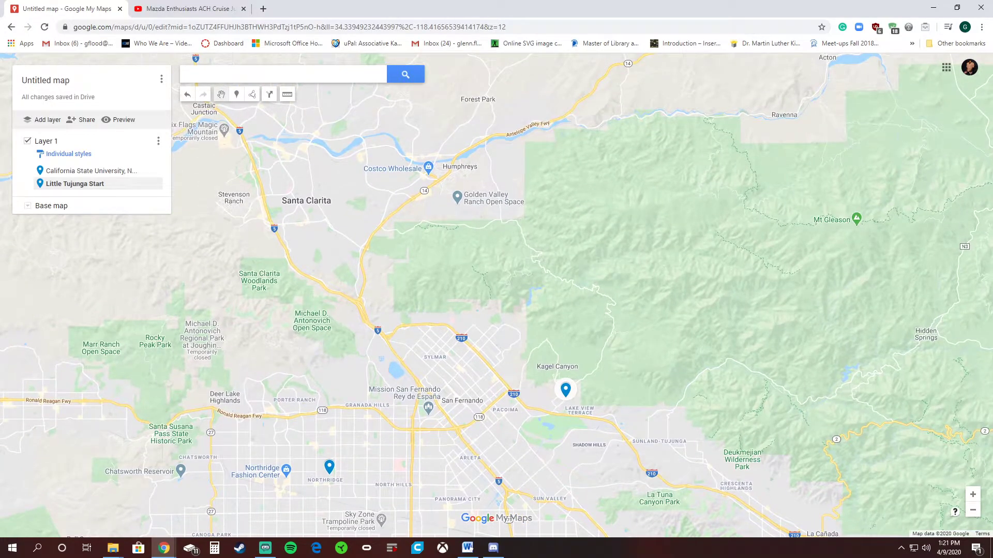
scroll(547, 282, "up", 1)
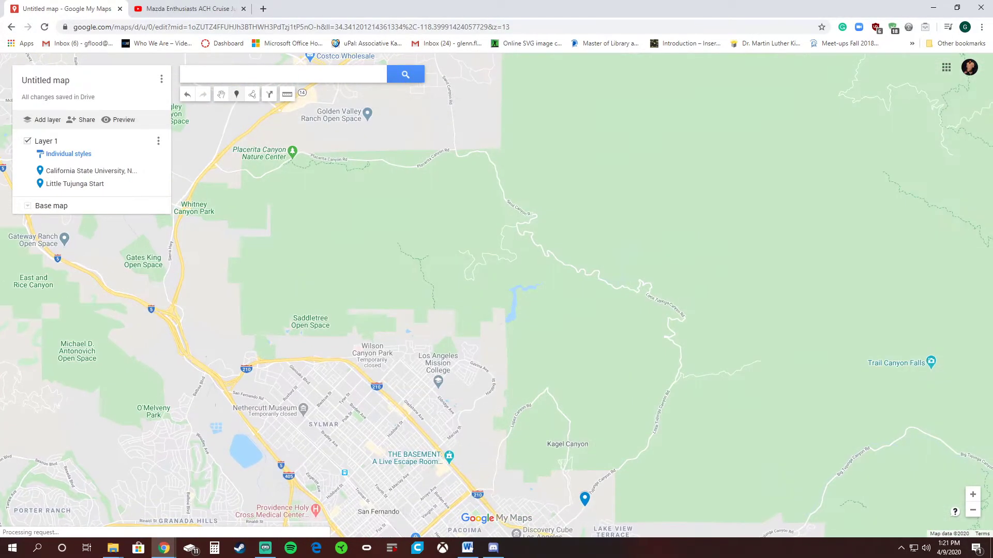
left_click_drag(548, 282, 599, 399)
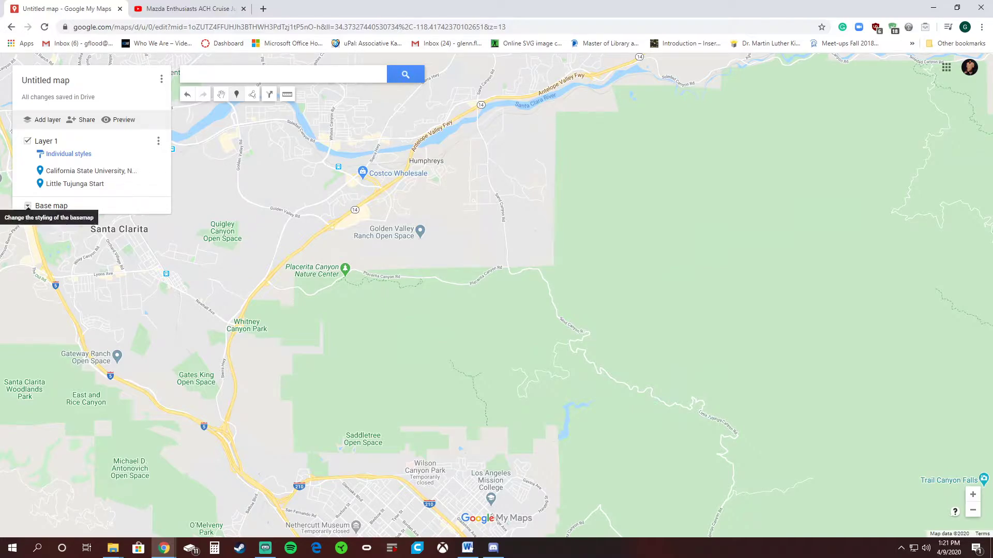
Switch the base map to satellite imagery, inspect the Placerita Canyon area, and restore the standard road map style
left_click(28, 207)
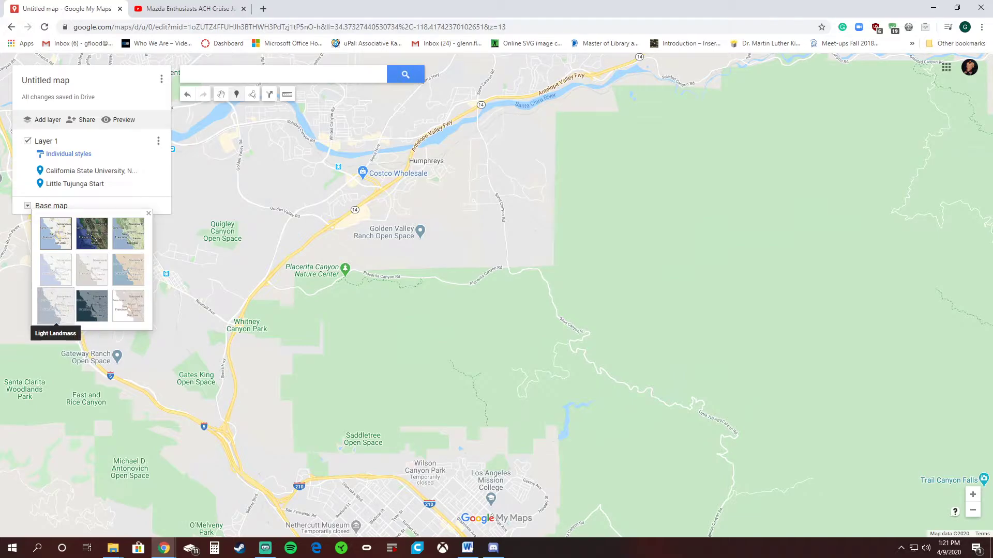
left_click(92, 234)
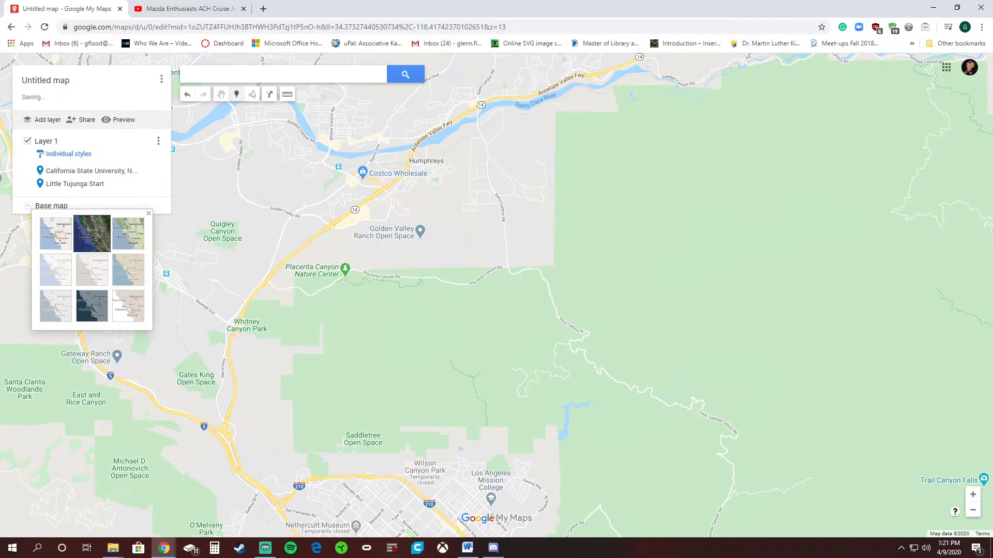
scroll(442, 282, "up", 2)
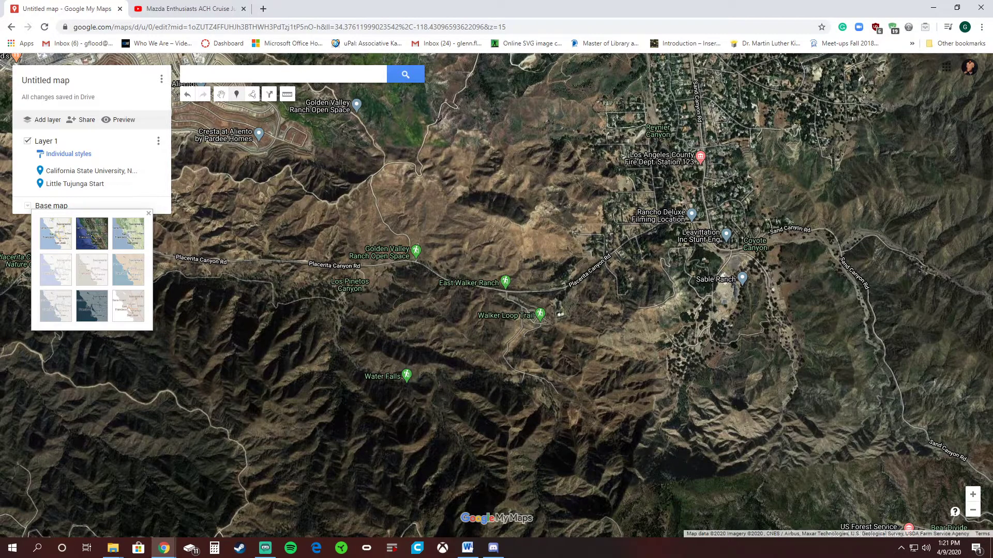
scroll(459, 312, "down", 1)
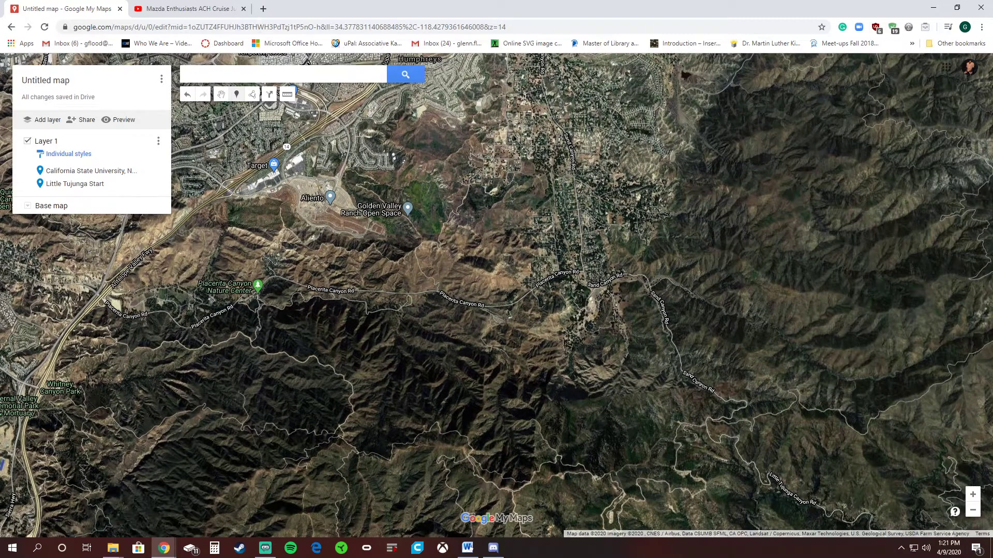
left_click(27, 206)
left_click(56, 234)
Place a marker where Sand Canyon Road meets Soledad Canyon Road, just north of the Antelope Valley Freeway
scroll(493, 413, "down", 1)
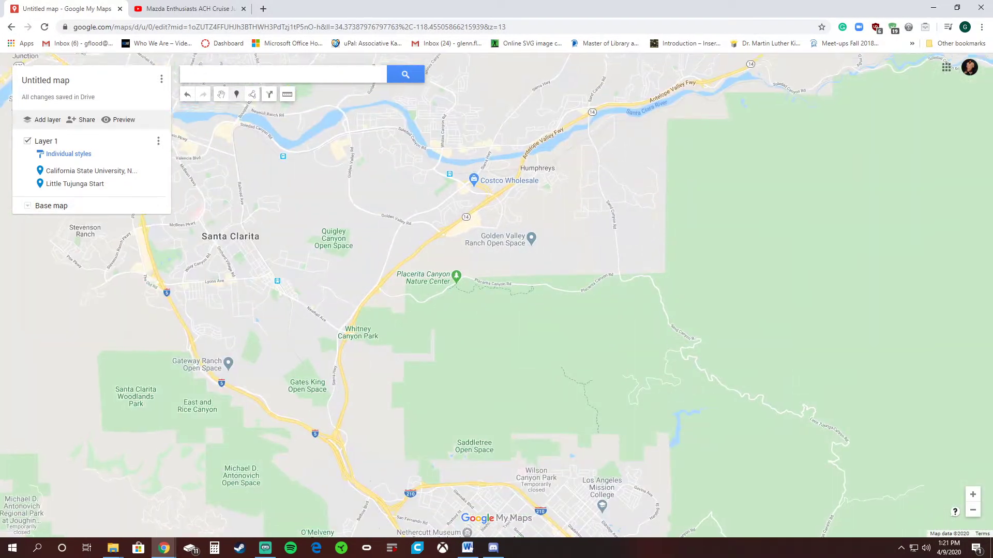
scroll(618, 289, "up", 1)
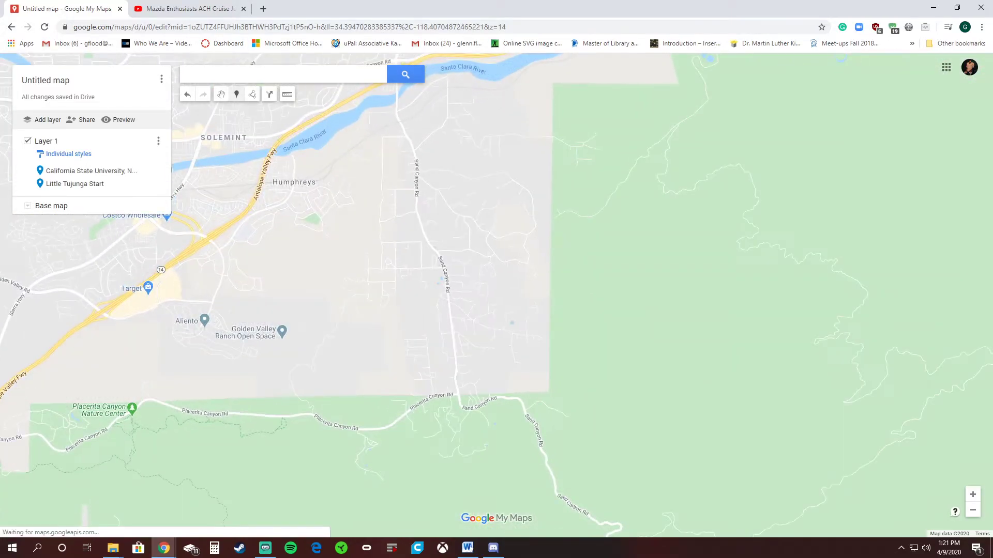
scroll(545, 279, "down", 1)
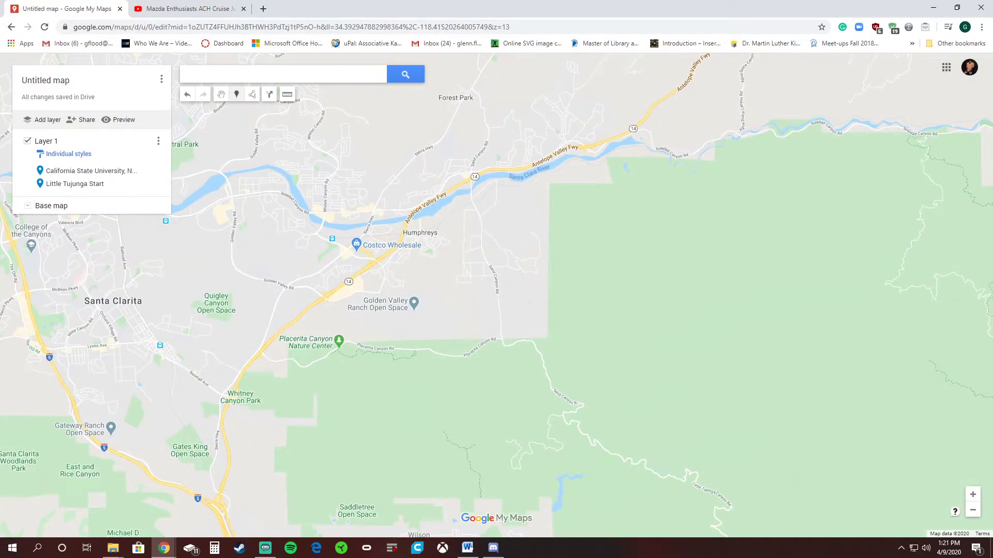
scroll(478, 153, "up", 1)
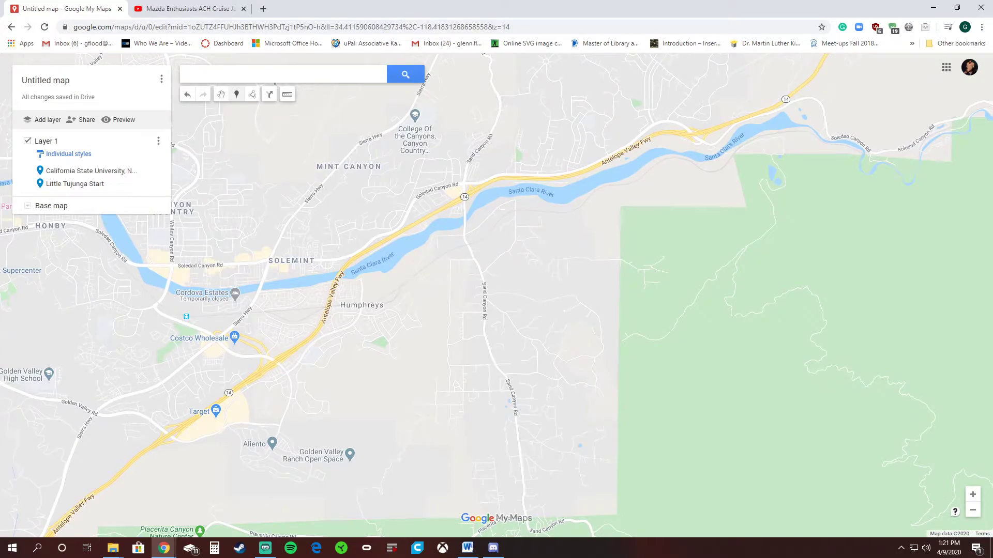
left_click(464, 182)
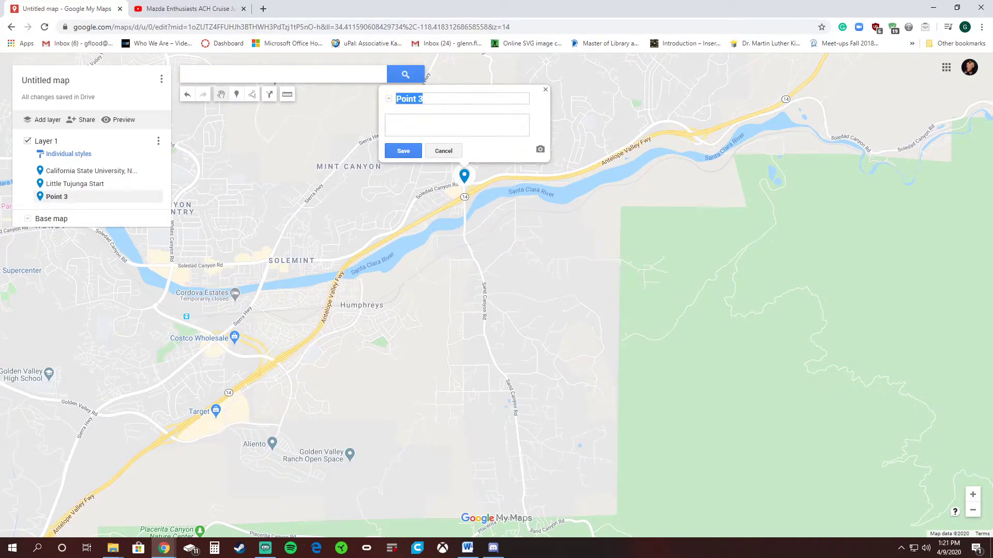
Name the new marker "Soledad Canyon RD", save it and close its info card
type("Soledad Canyon RD")
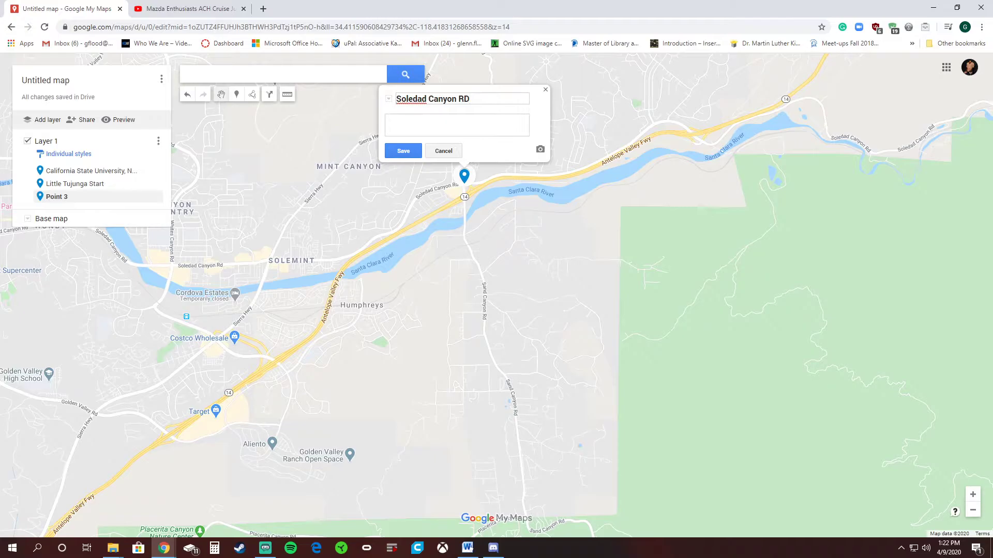
left_click(403, 151)
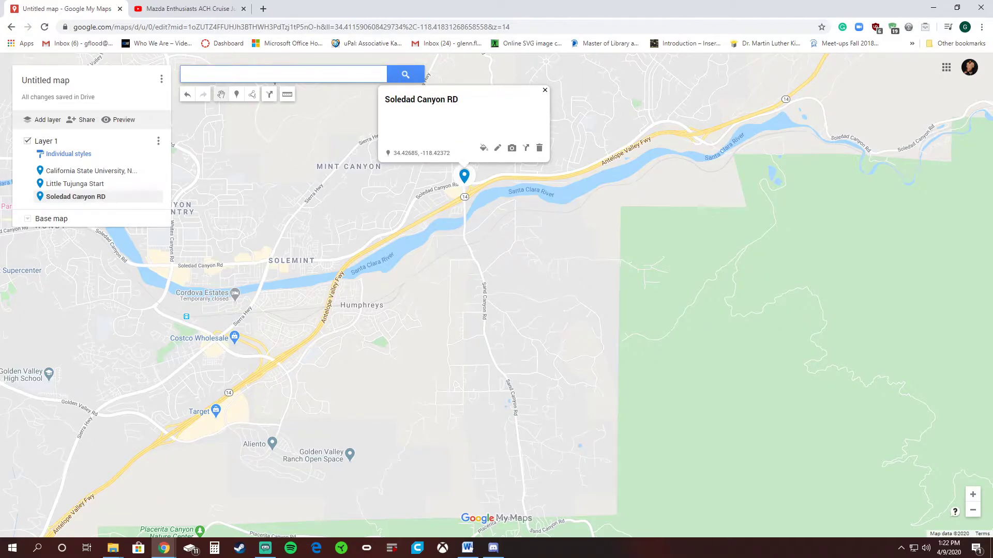
left_click(544, 90)
Place a marker at the northern end of Angeles Forest Highway, beside the Antelope Valley Freeway northeast of Acton
scroll(697, 195, "down", 1)
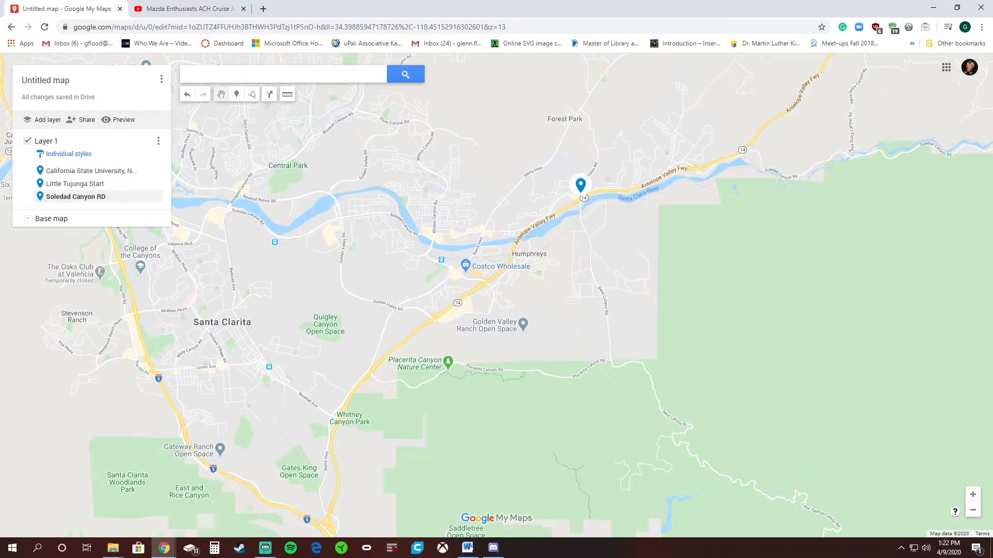
left_click_drag(697, 195, 436, 83)
scroll(563, 210, "down", 1)
left_click_drag(563, 210, 561, 243)
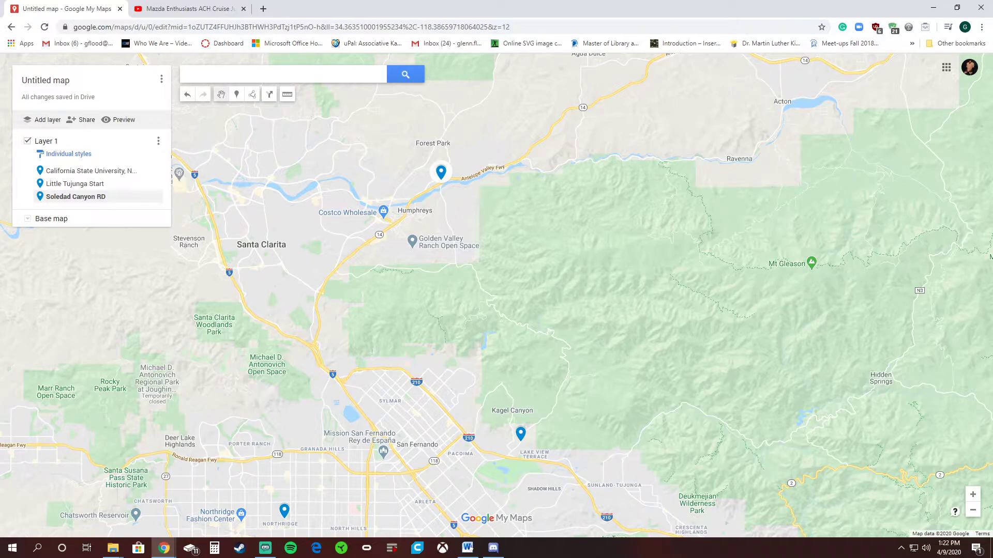
scroll(668, 248, "up", 1)
left_click_drag(667, 248, 467, 330)
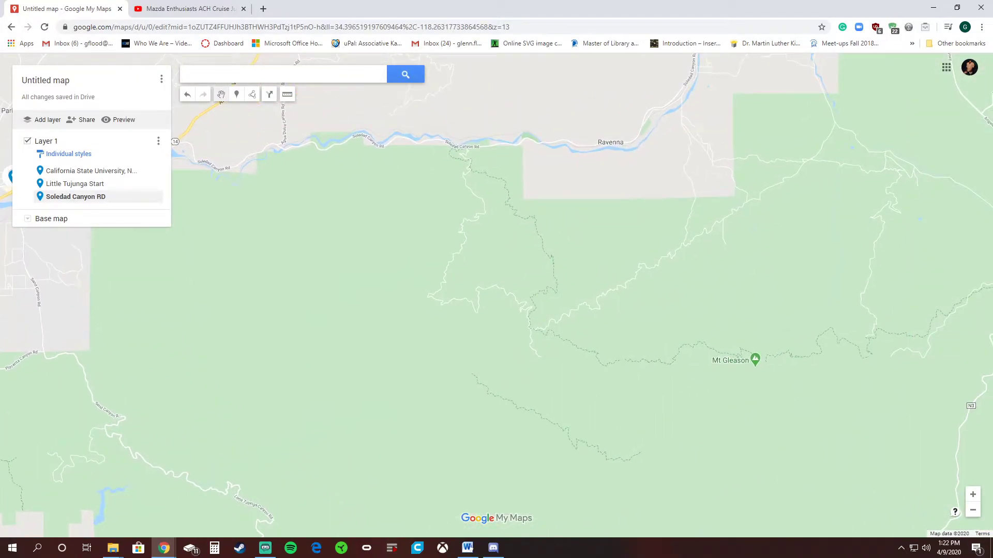
left_click(237, 95)
left_click_drag(568, 233, 391, 345)
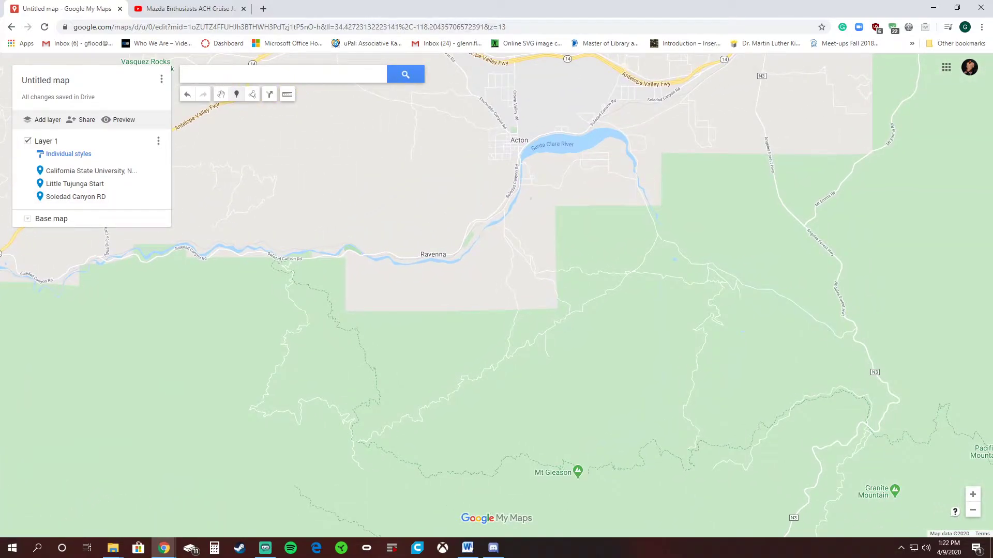
left_click_drag(496, 295, 489, 351)
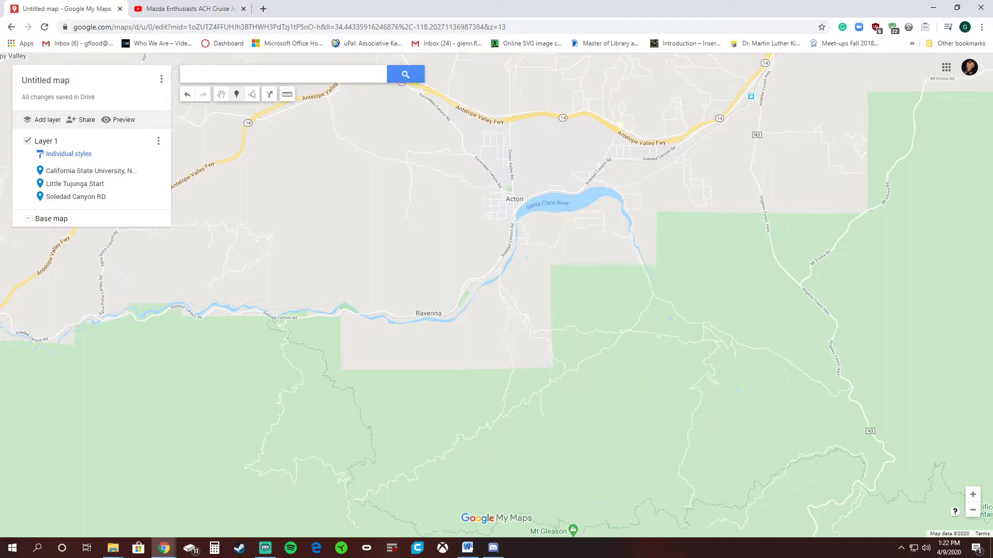
left_click_drag(621, 248, 435, 365)
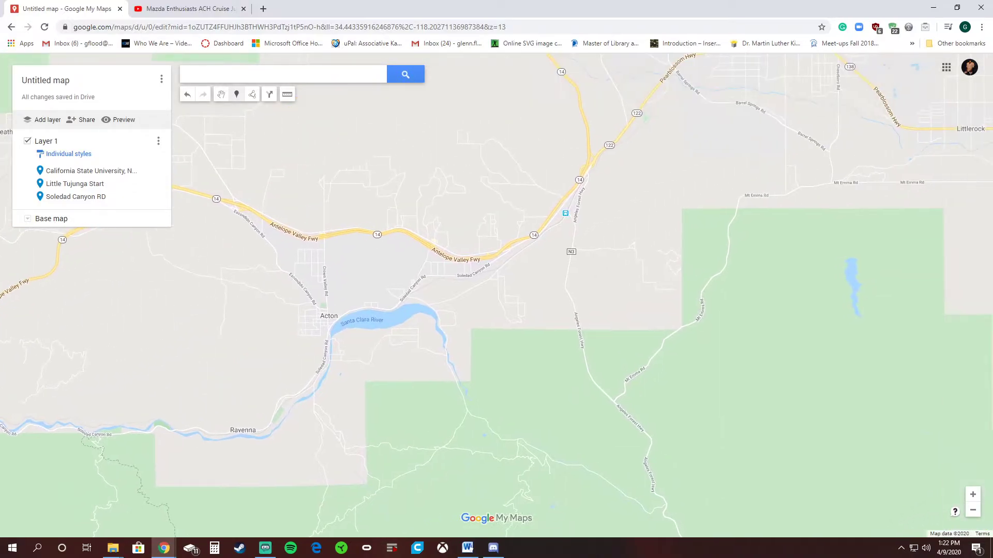
left_click_drag(569, 290, 535, 304)
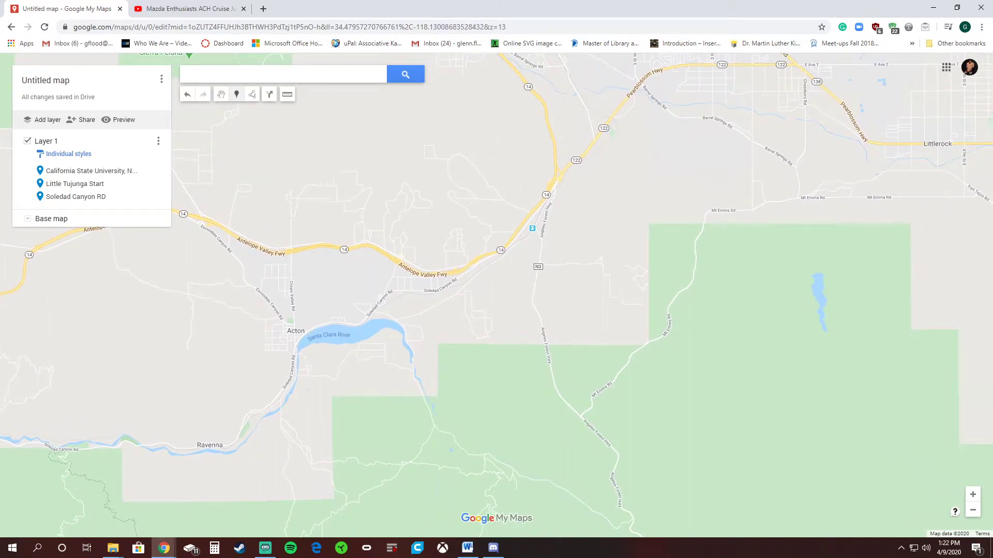
left_click(548, 215)
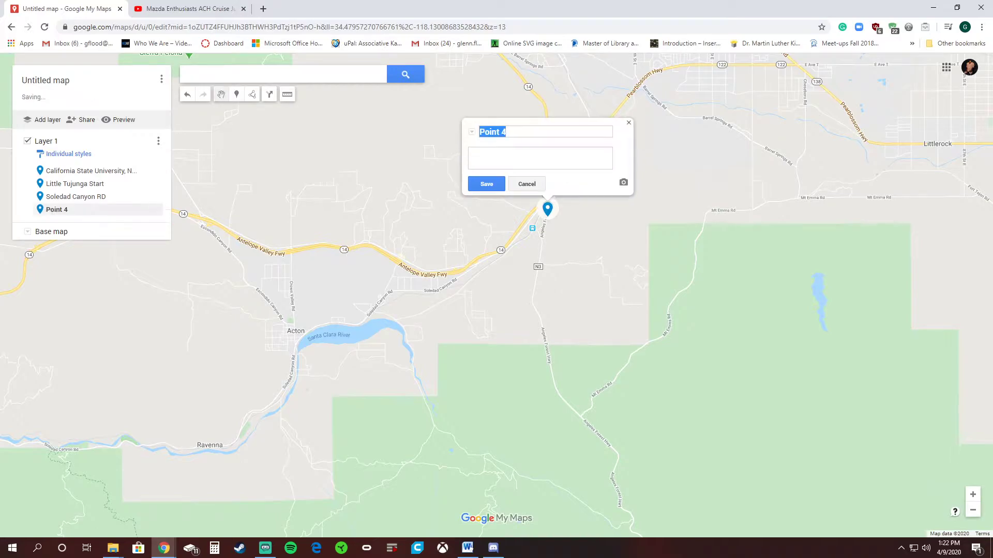
Name the new marker "Angeles Forest Highway", save it and close its info card
type("Ang")
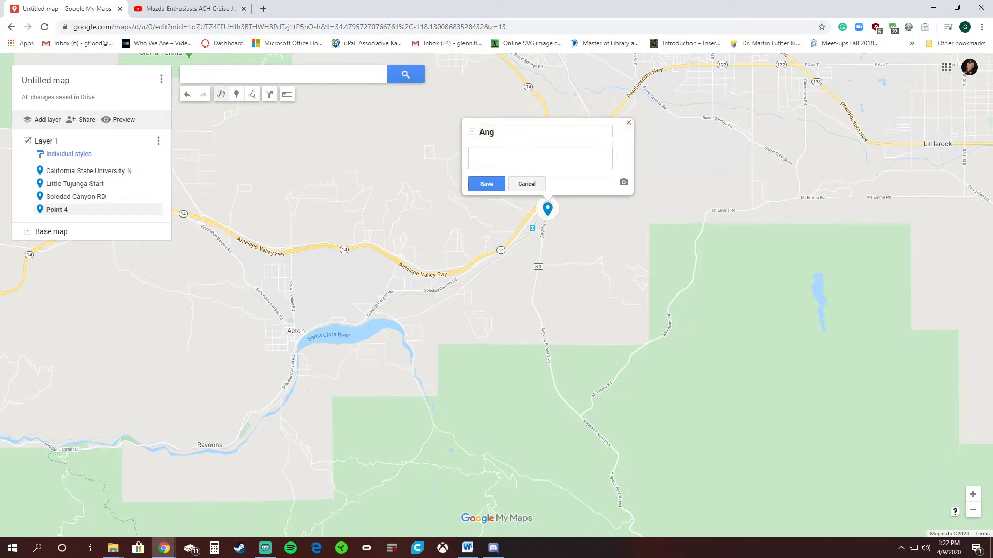
type("eles Forest Highway")
key("Return")
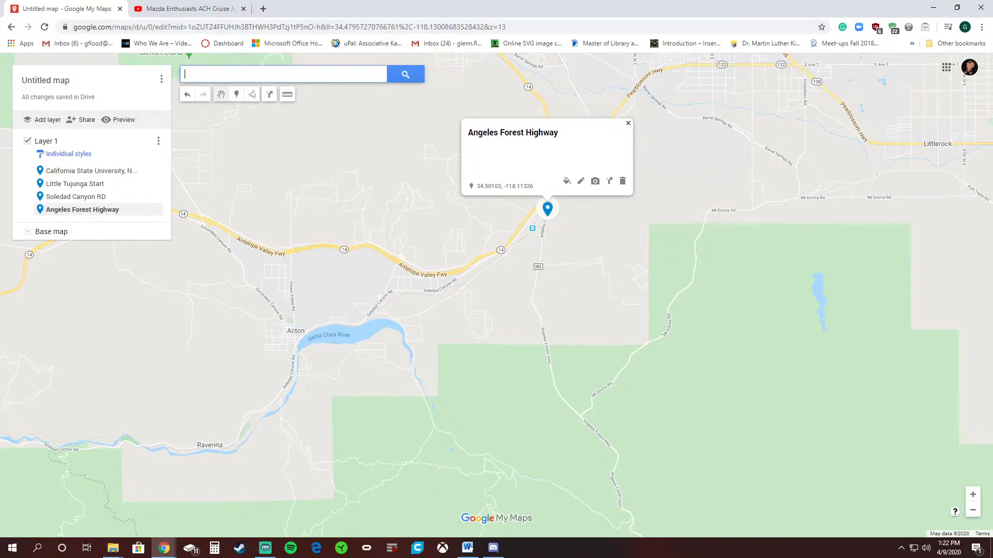
left_click(628, 123)
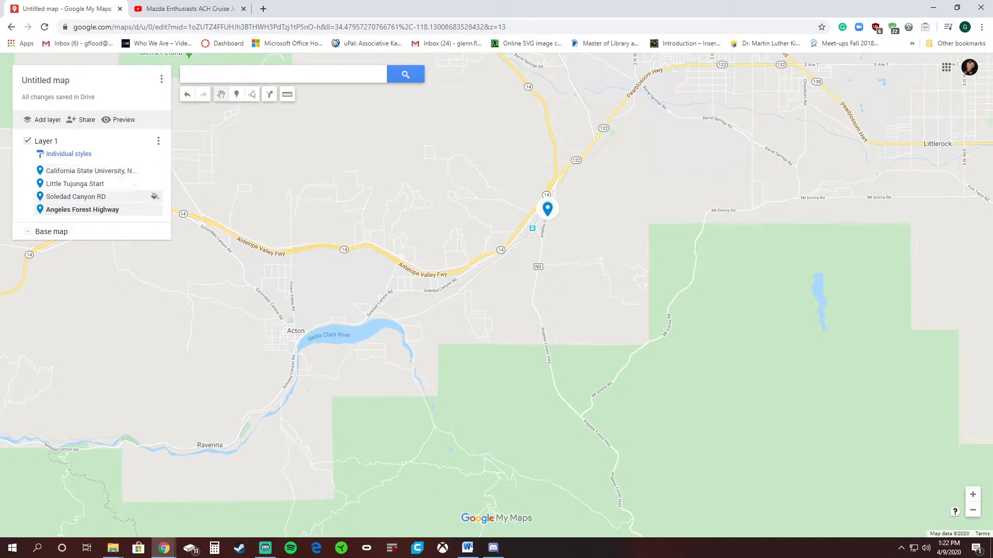
Place a marker on Mt Emma Road, northeast of its junction with Angeles Forest Highway at the forest boundary
scroll(621, 331, "down", 1)
left_click_drag(620, 330, 392, 226)
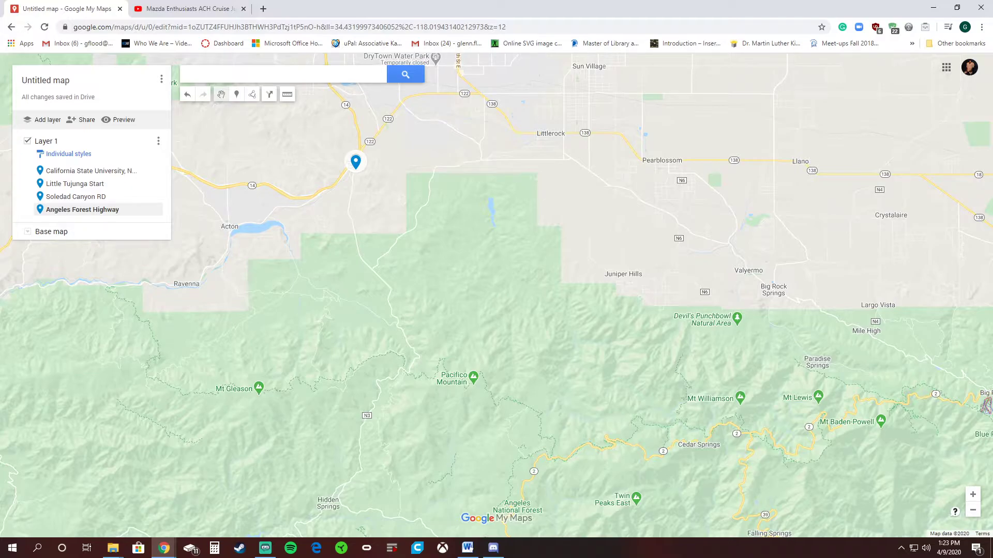
left_click_drag(392, 226, 275, 176)
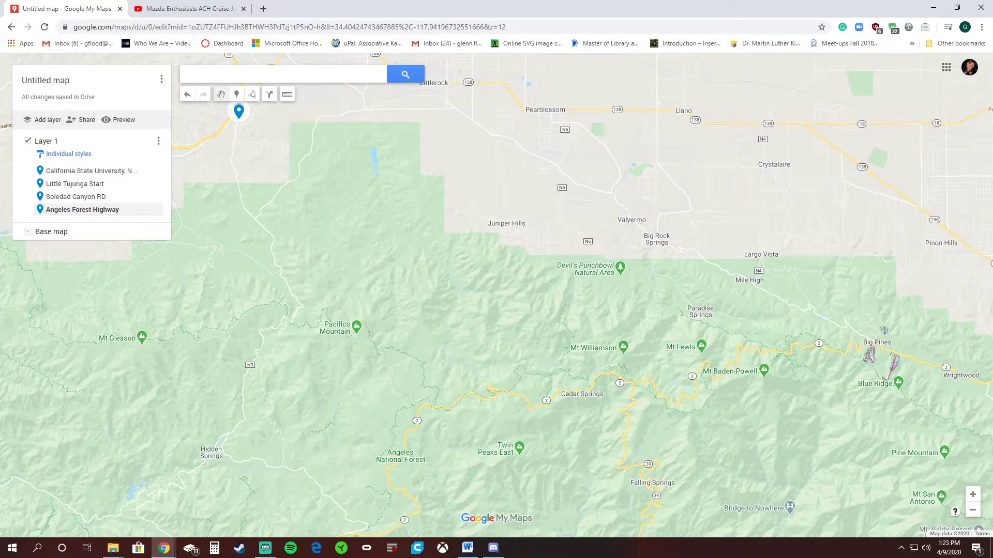
left_click_drag(393, 248, 460, 263)
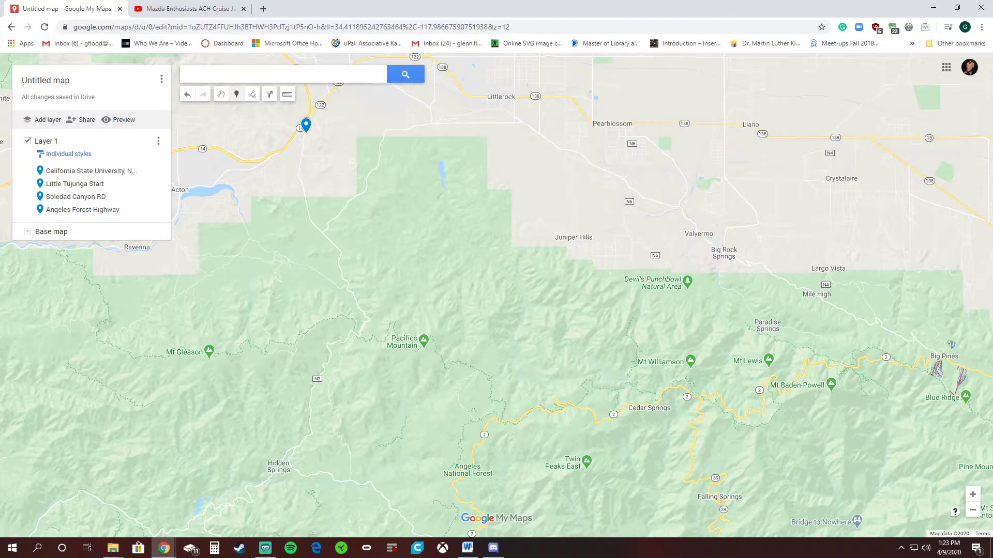
left_click(355, 198)
scroll(357, 201, "up", 1)
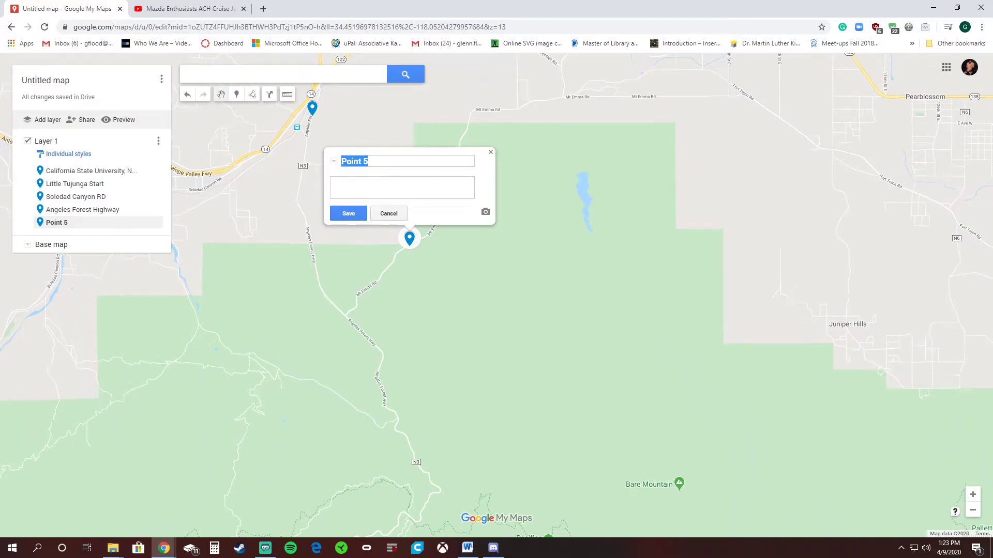
Name the new marker "Mt Emma Rd", save it and close its info card
type("Mt Emma Rd")
key("Return")
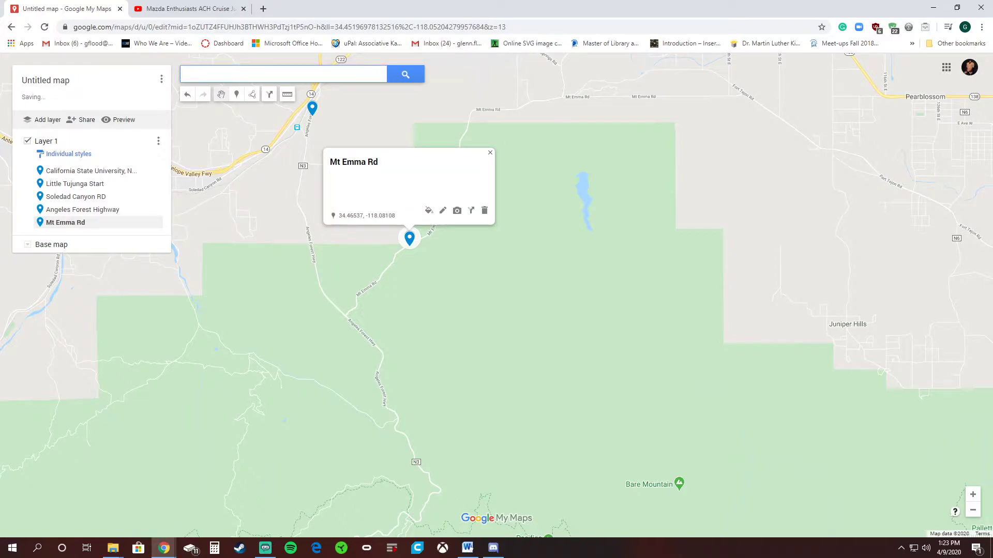
key("Escape")
Place a marker on the road just southeast of Big Rock Springs, above the forest boundary, name it "Big Pines Hwy" and save it
scroll(258, 272, "down", 2)
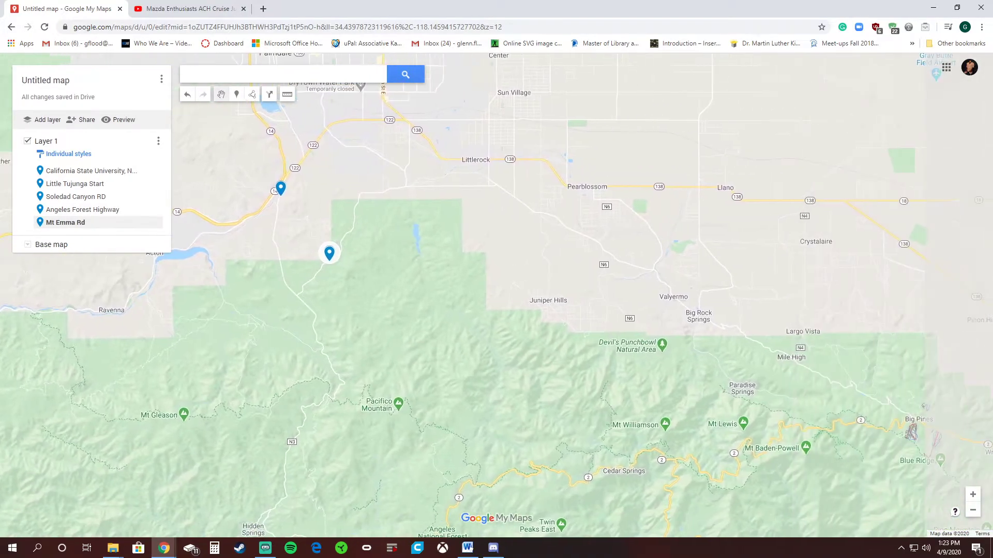
scroll(680, 297, "up", 1)
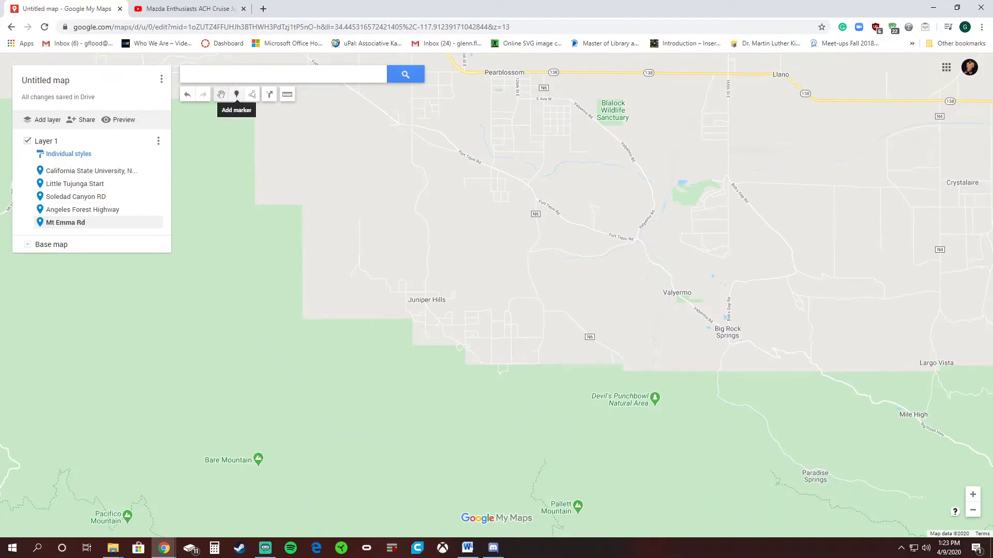
left_click(236, 94)
left_click_drag(647, 310, 531, 263)
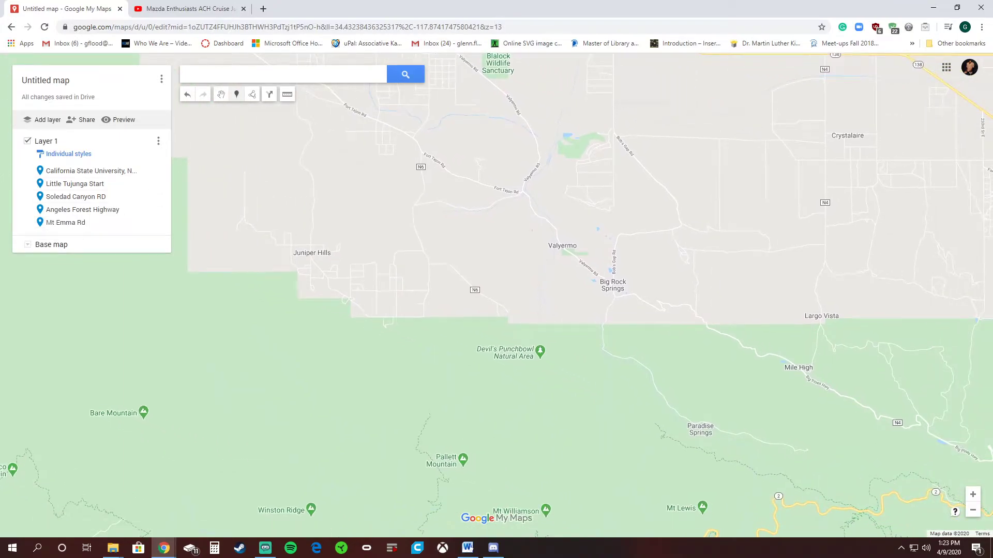
left_click(660, 307)
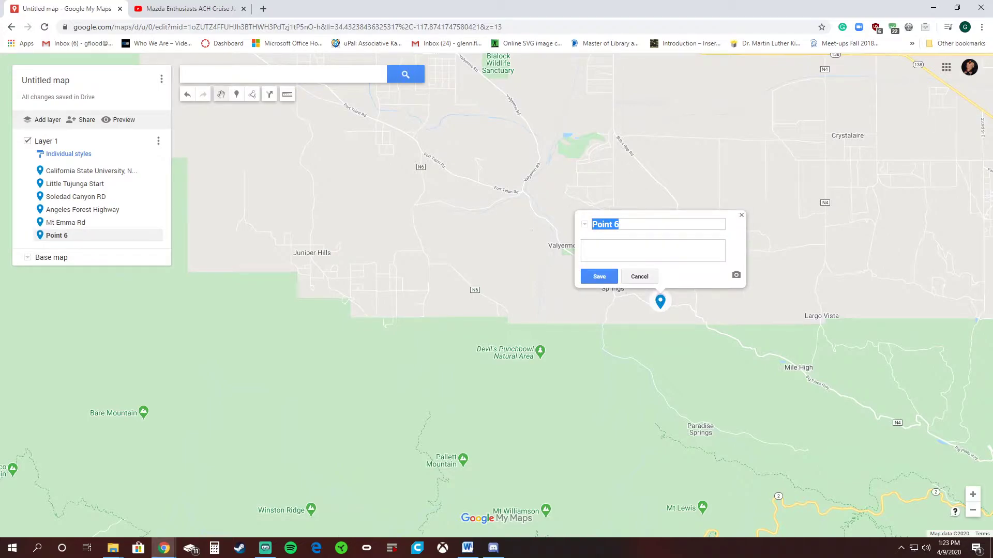
type("Big Pines Hwy")
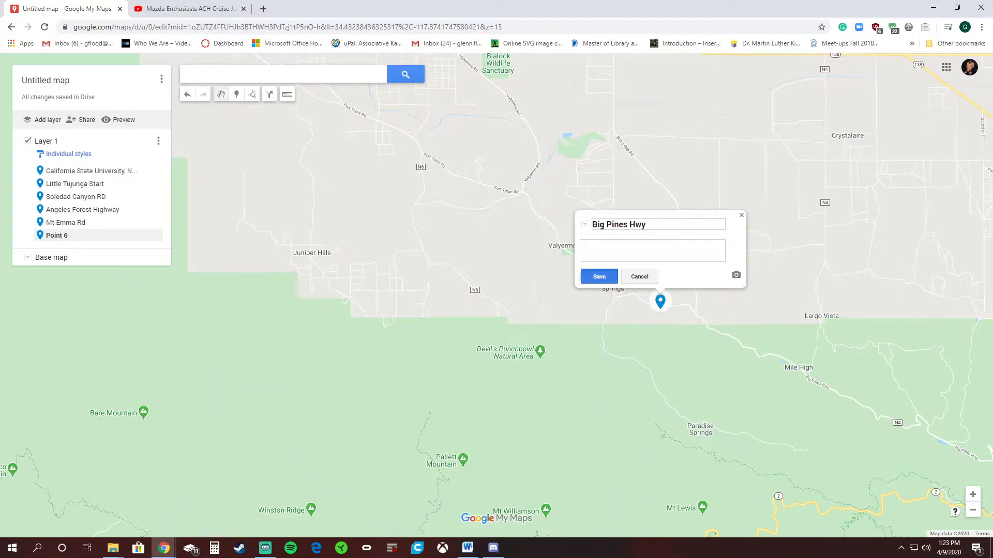
left_click(599, 276)
Place a marker on the Table Mountain road just south of North Pole Tubing Park, northeast of Big Pines
left_click_drag(750, 372, 486, 292)
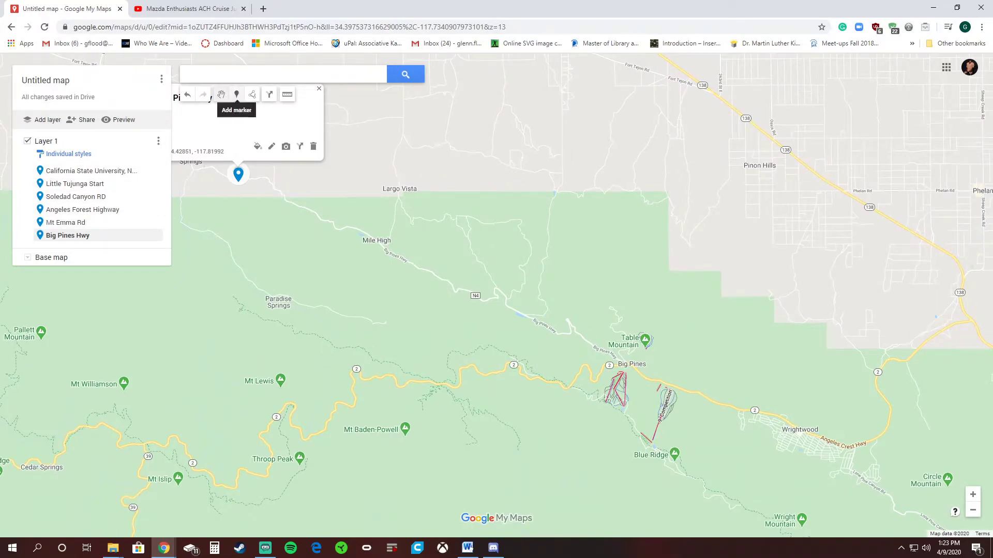
left_click(237, 95)
scroll(600, 392, "up", 1)
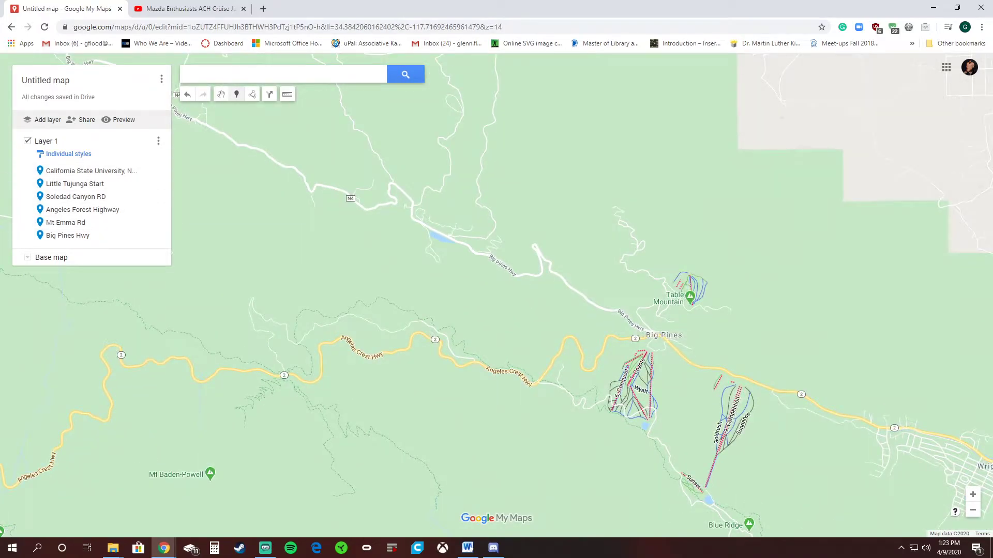
left_click_drag(600, 362, 591, 405)
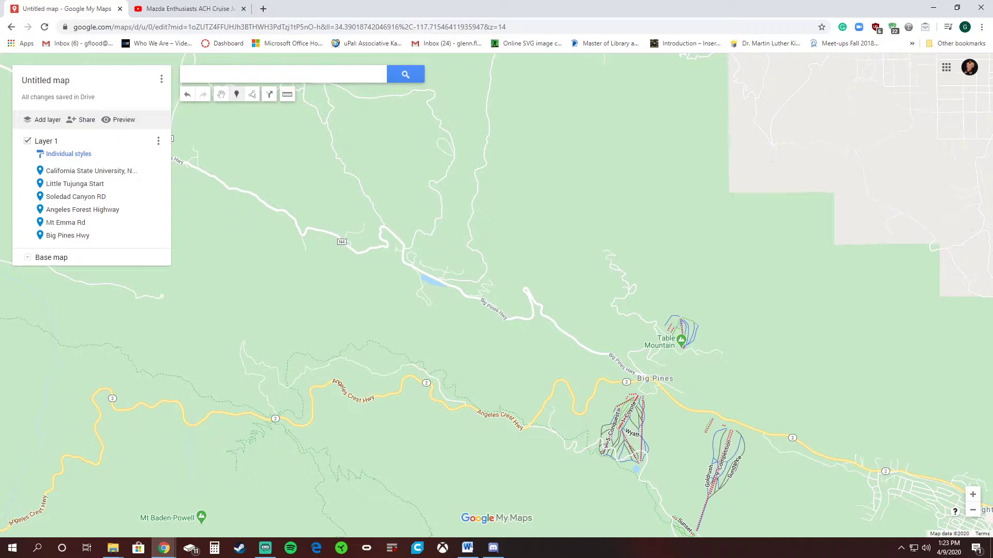
scroll(712, 370, "up", 1)
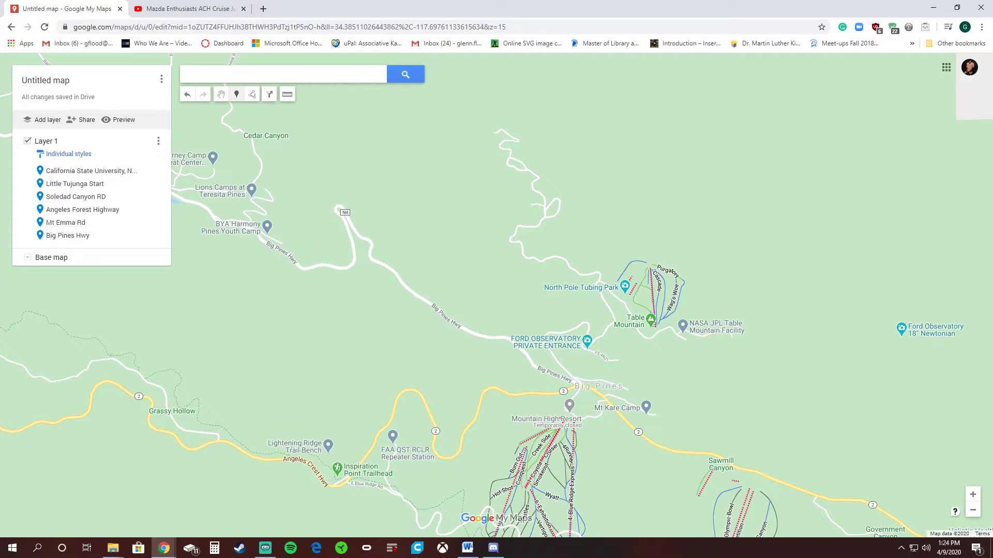
scroll(636, 343, "up", 1)
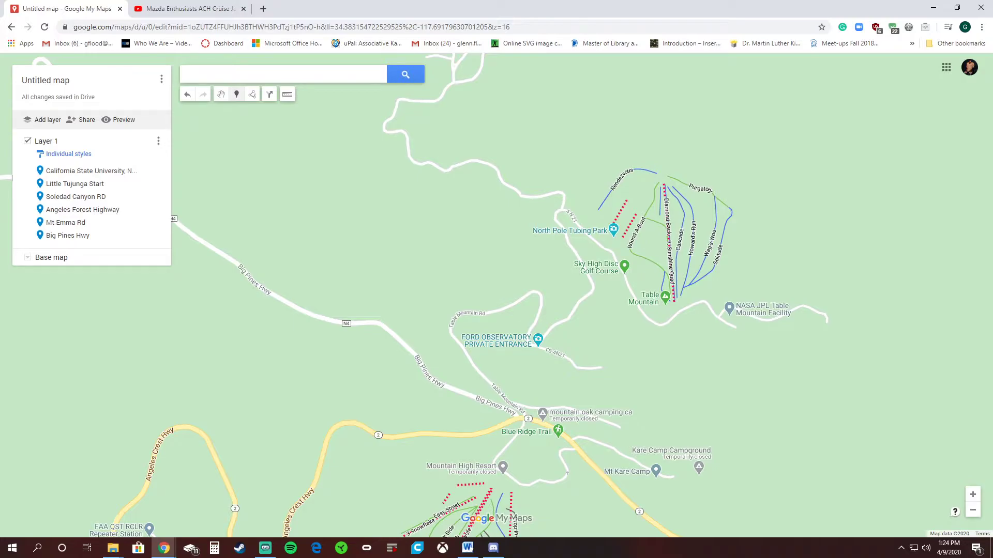
left_click(609, 249)
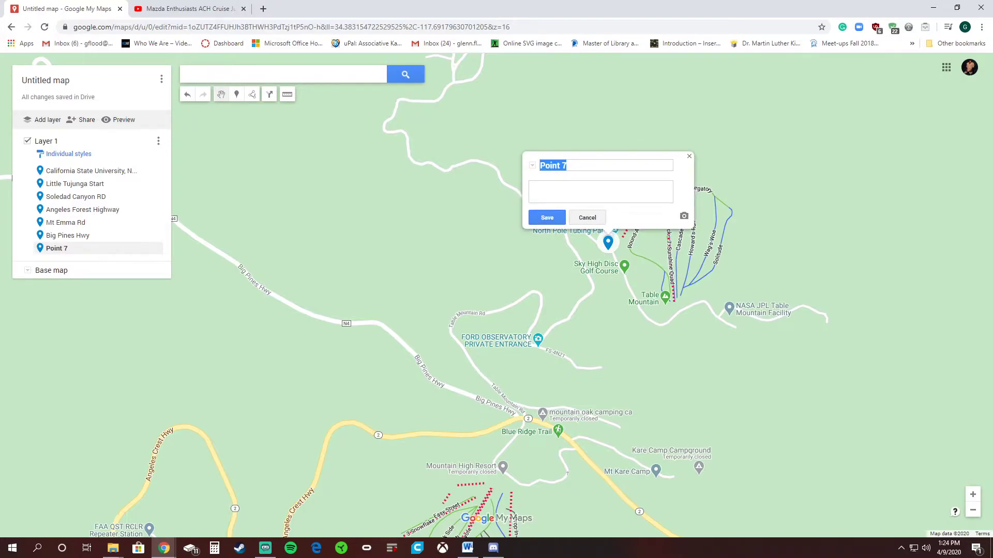
Name the new marker "Table Mt. Stop", save it and close its info card
type("Table Mt. Stop")
left_click(547, 218)
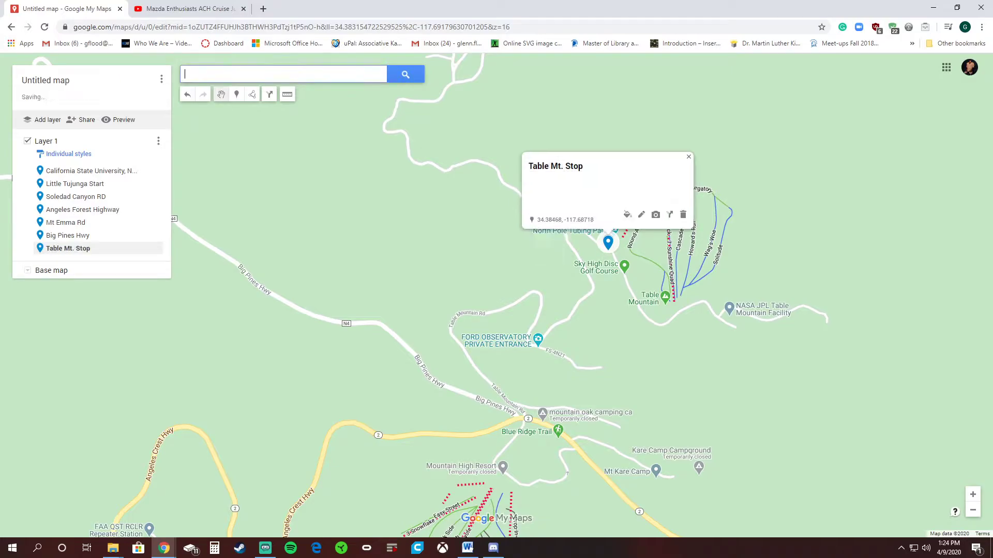
left_click(688, 157)
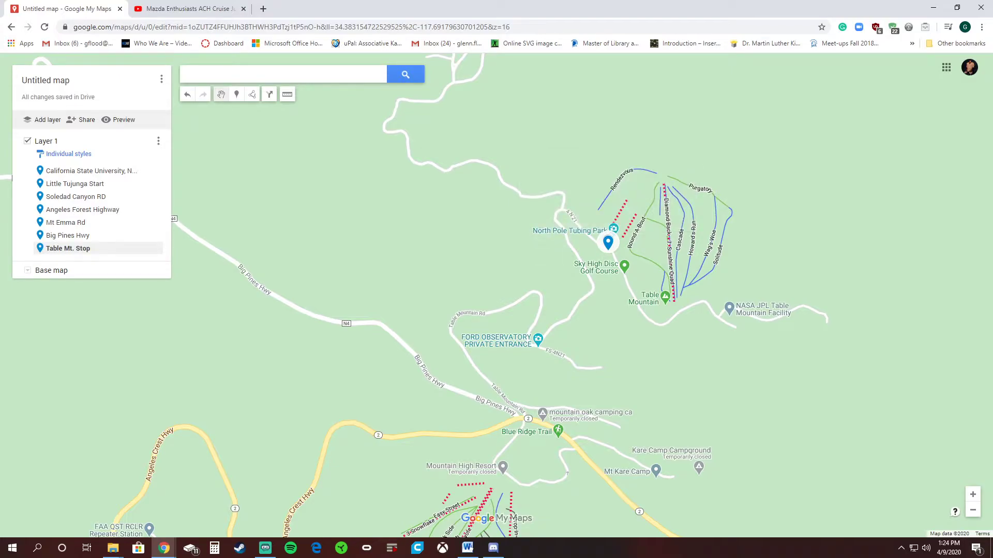
Place a marker on Angeles Crest Hwy west of Inspiration Point Trailhead, beside Lightening Ridge Trail Bench
mouse_move(558, 433)
left_mouse_down()
mouse_move(626, 384)
mouse_move(620, 305)
left_mouse_up()
scroll(627, 384, "down", 1)
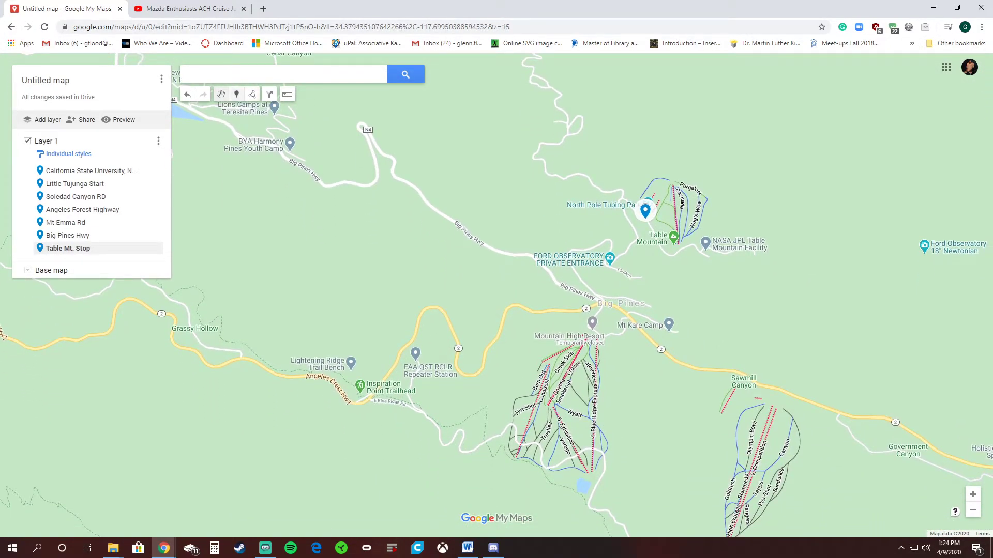
left_click(236, 95)
left_click_drag(465, 316, 500, 289)
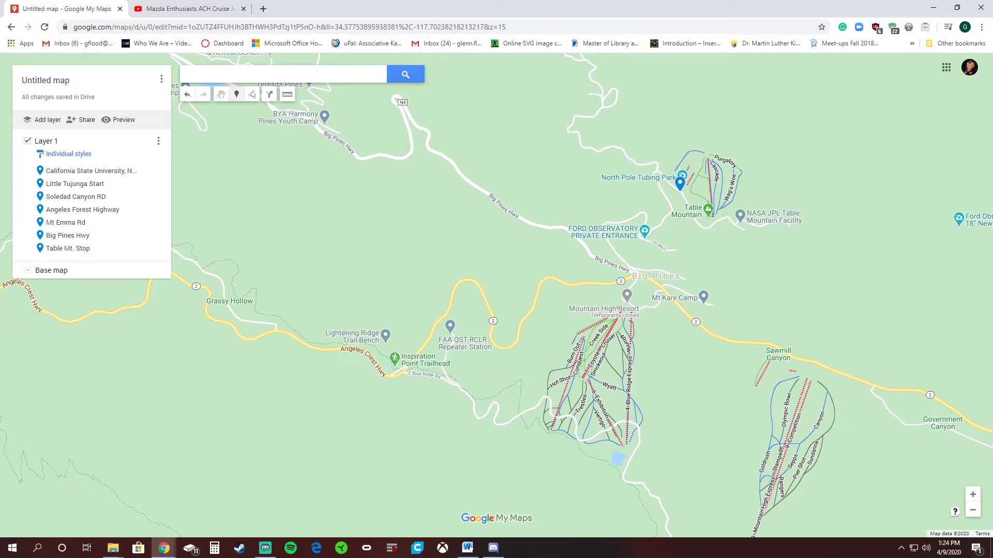
left_click(315, 348)
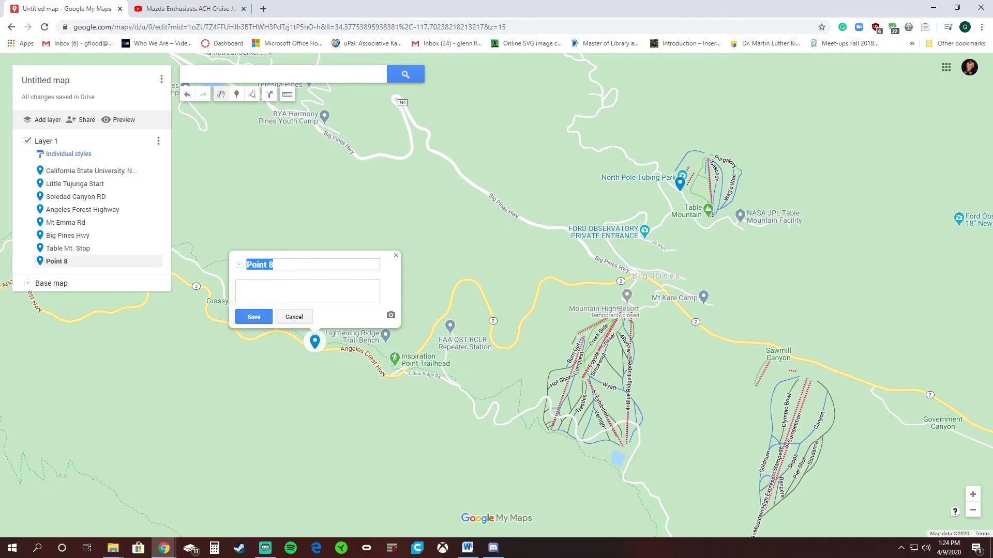
Name the new marker "Hwy 2 Angeles Crest Hwy" and save it
left_click(274, 265)
key("ctrl+a")
type("Hwy 2 Angeles Crest Hwy")
left_click(253, 316)
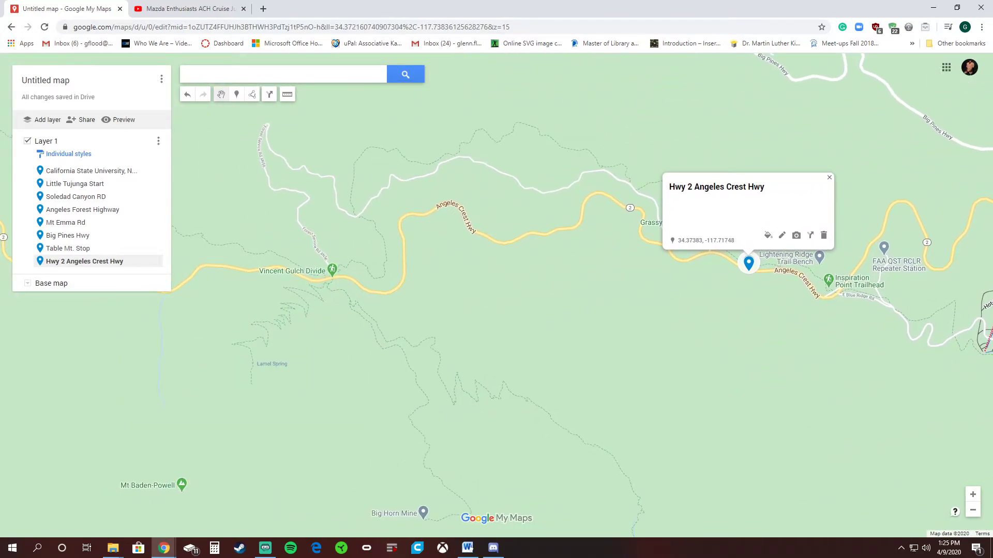
Follow Angeles Crest Hwy west past Islip Saddle and Three Points, and place a marker on Upper Big Tujunga Canyon Rd near their junction
left_click(236, 94)
left_click_drag(240, 266, 508, 231)
scroll(507, 231, "down", 1)
left_click_drag(311, 289, 687, 173)
scroll(416, 278, "up", 1)
left_click_drag(393, 311, 577, 225)
left_click_drag(393, 289, 706, 296)
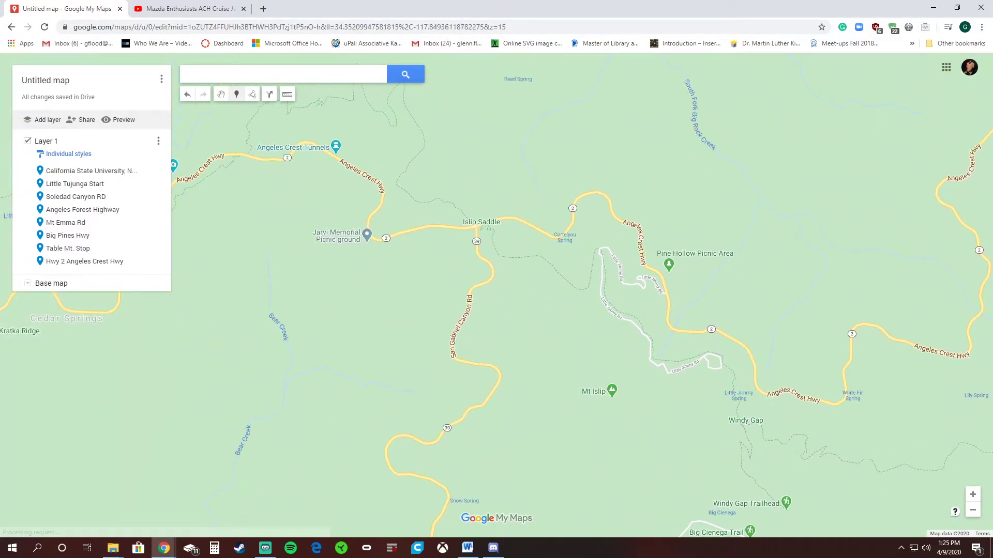
left_click_drag(465, 300, 532, 250)
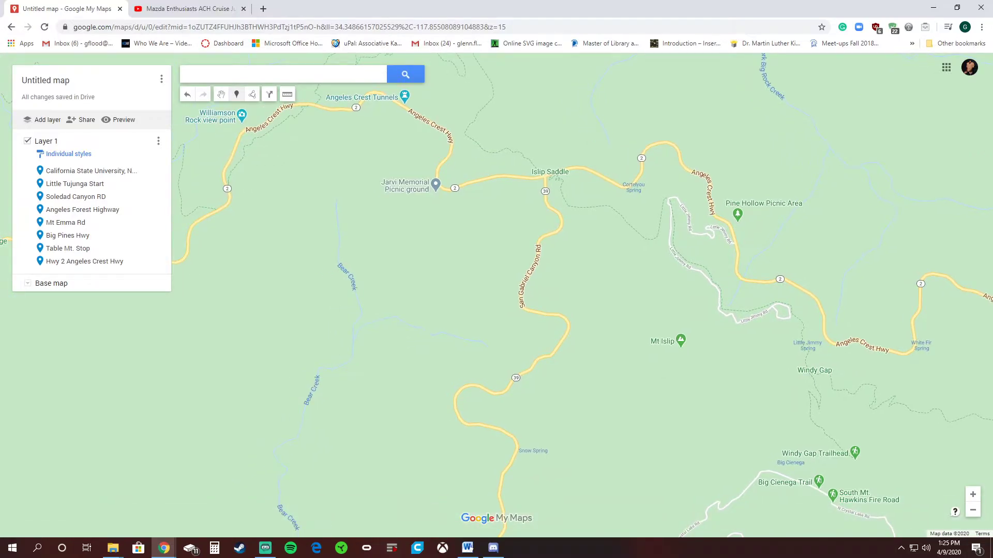
left_click_drag(496, 336, 485, 275)
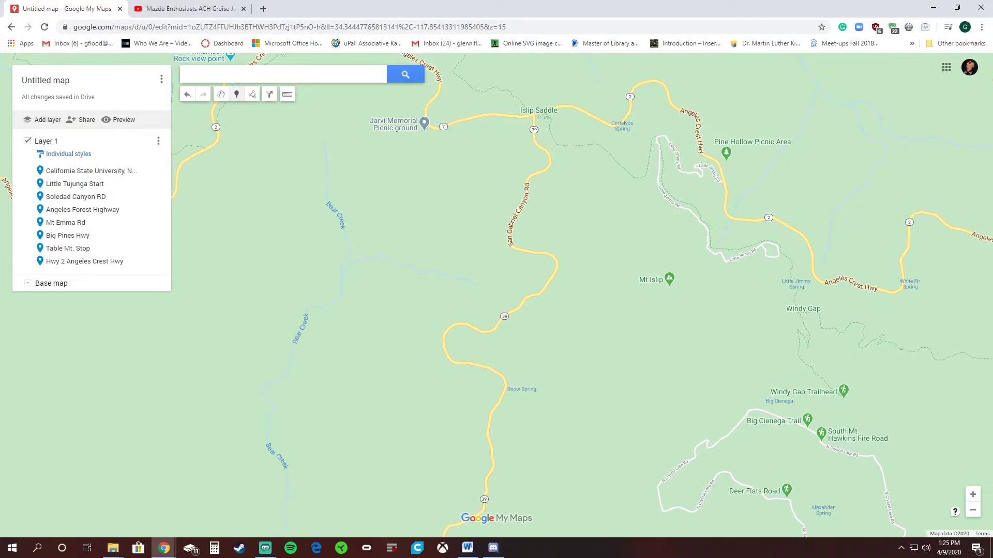
scroll(551, 265, "down", 1)
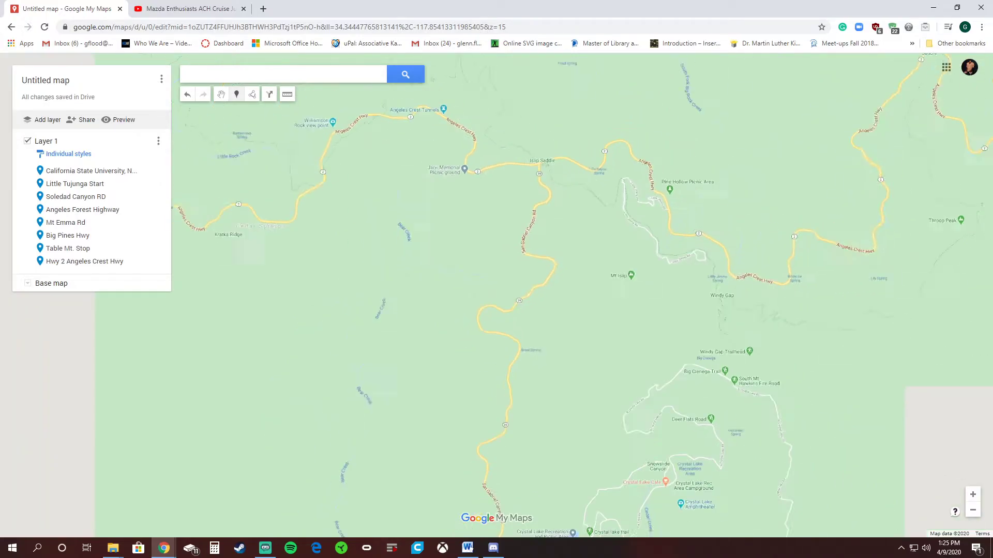
left_click_drag(551, 265, 698, 282)
scroll(334, 204, "up", 1)
left_click_drag(333, 204, 643, 228)
left_click_drag(362, 232, 922, 140)
left_click_drag(466, 269, 567, 240)
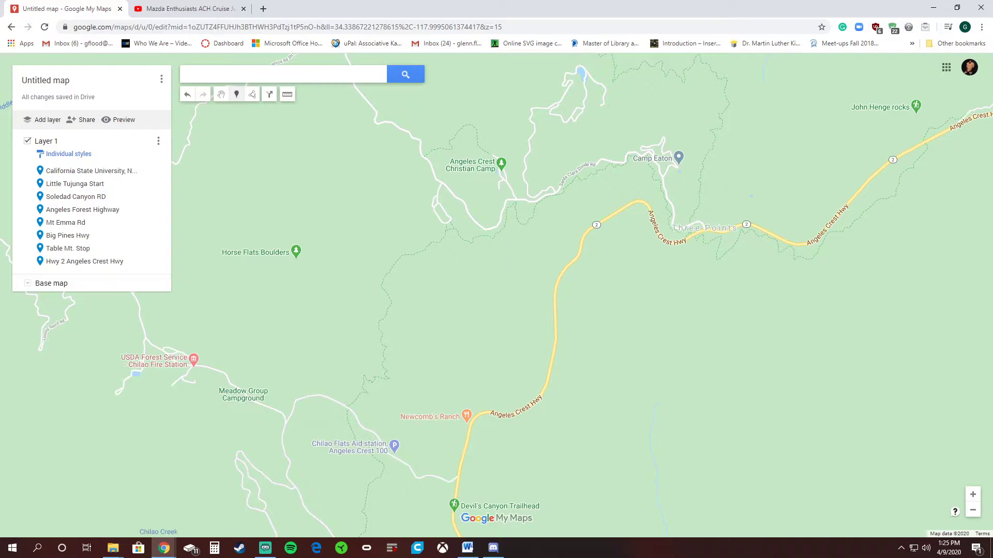
scroll(559, 91, "down", 1)
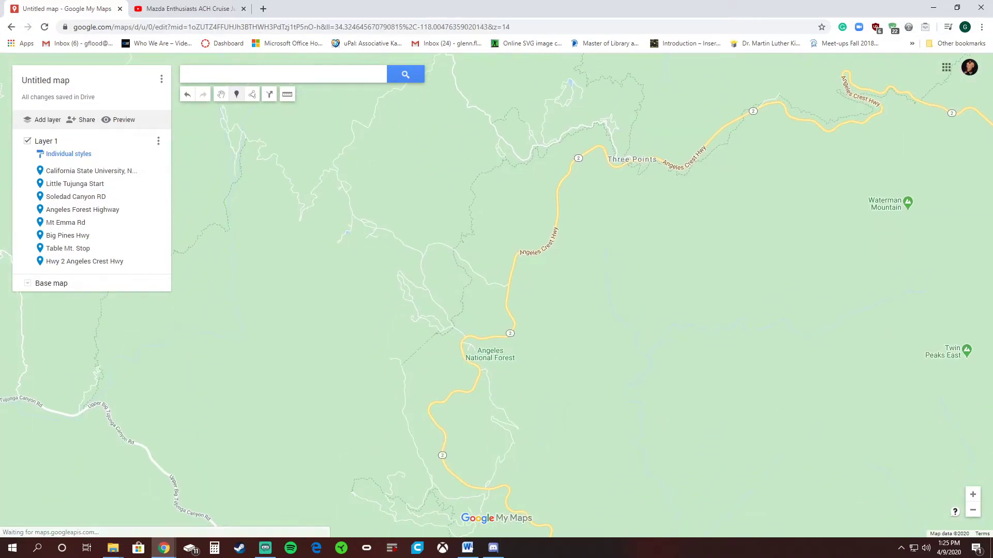
left_click_drag(522, 331, 706, 47)
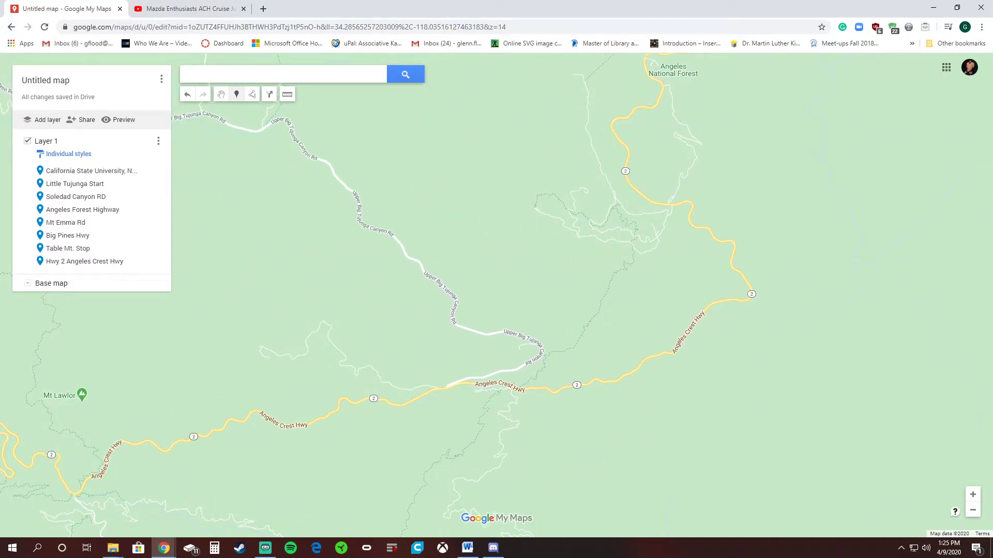
left_click(497, 371)
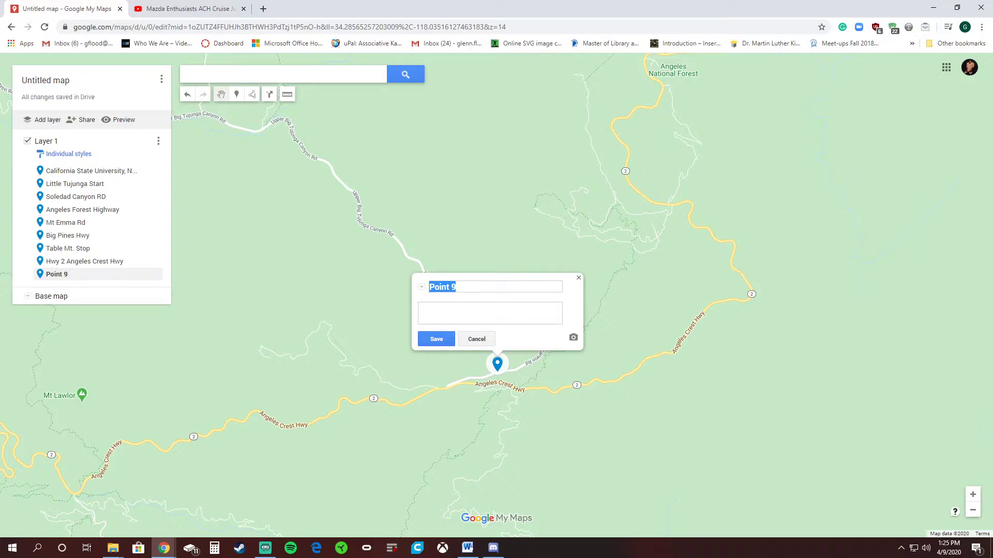
Name the new marker "Upper Big Tujunga Canyon Rd", save it and close its info card
type("B")
key("BackSpace")
type("Upper Big Tujunga Ca")
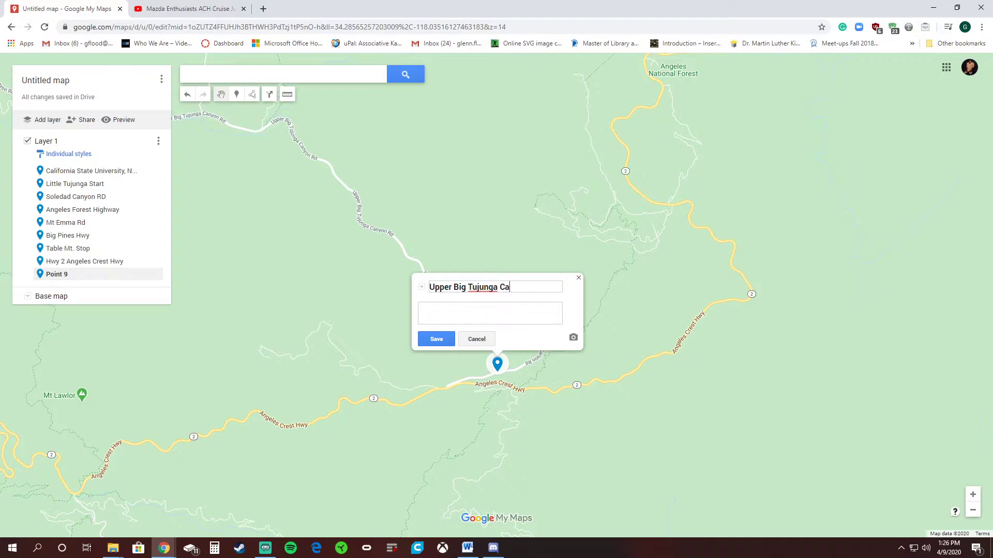
type("nyon Rd")
key("Return")
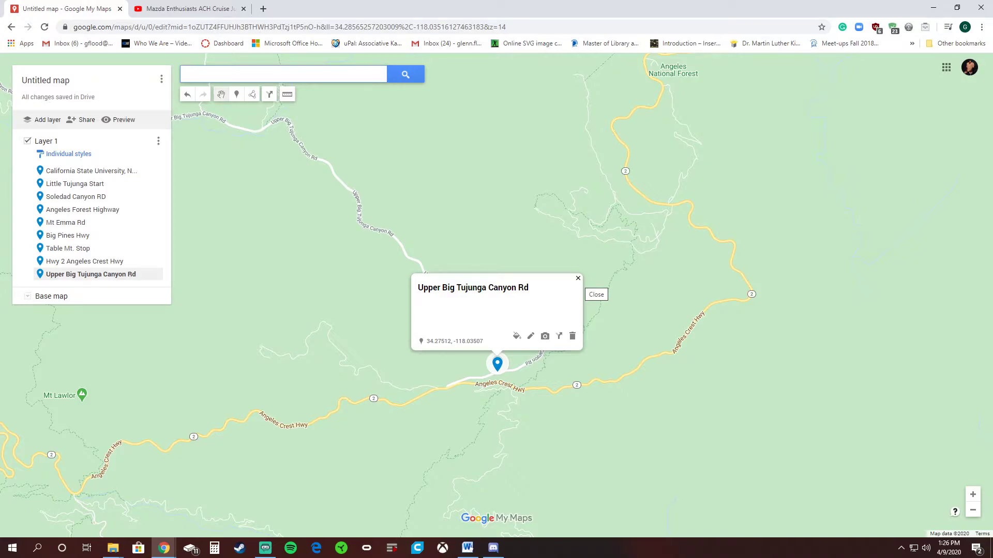
left_click(578, 278)
Place a marker on Angeles Forest Hwy (N3), northwest of its junction with Angeles Crest Hwy and southeast of Big Tujunga Canyon Rd
left_click_drag(578, 279, 747, 306)
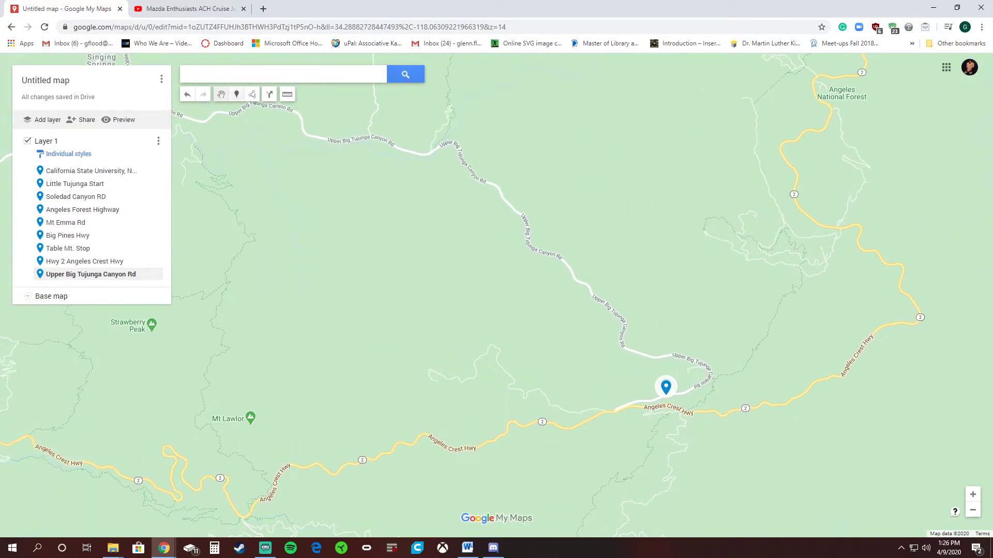
left_click_drag(248, 233, 719, 340)
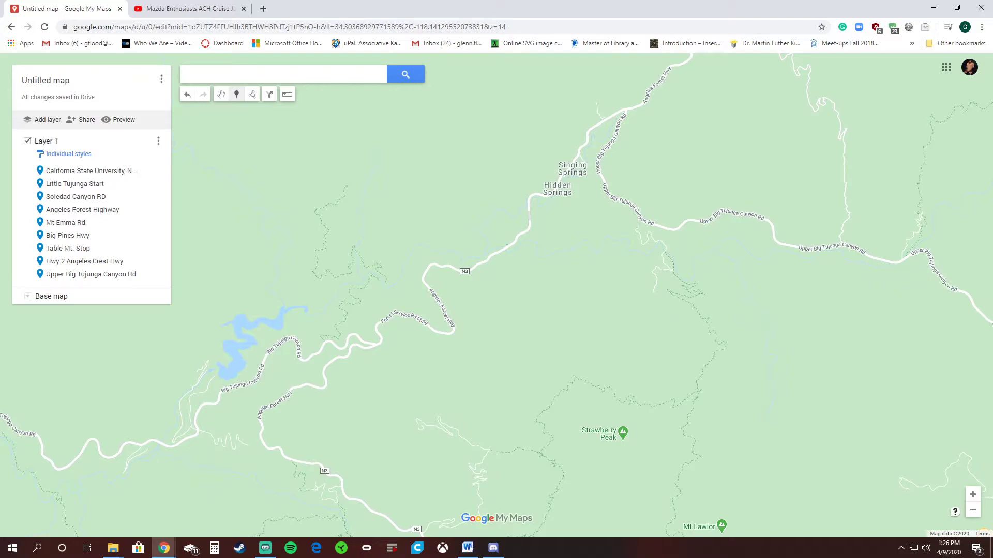
left_click_drag(720, 341, 739, 264)
left_click_drag(667, 362, 738, 251)
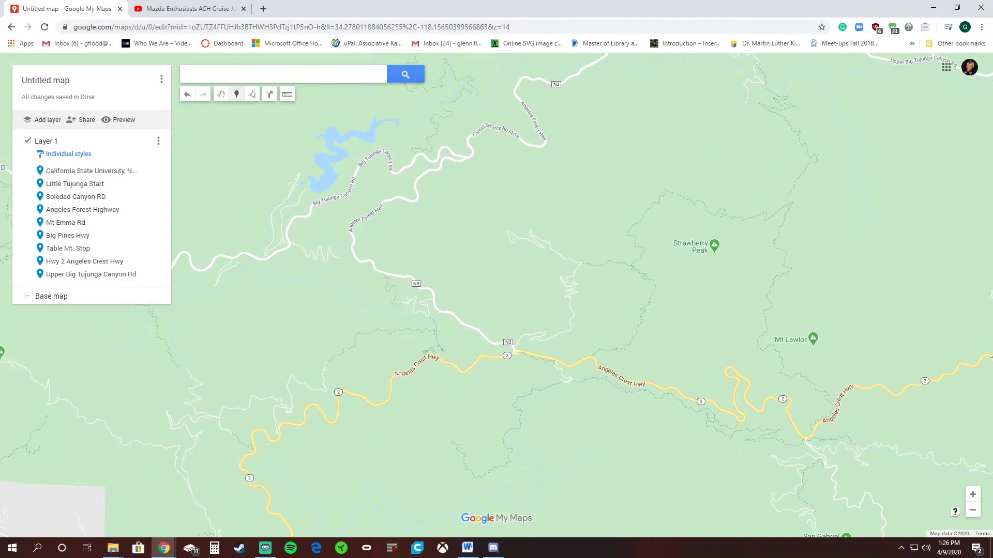
left_click(365, 258)
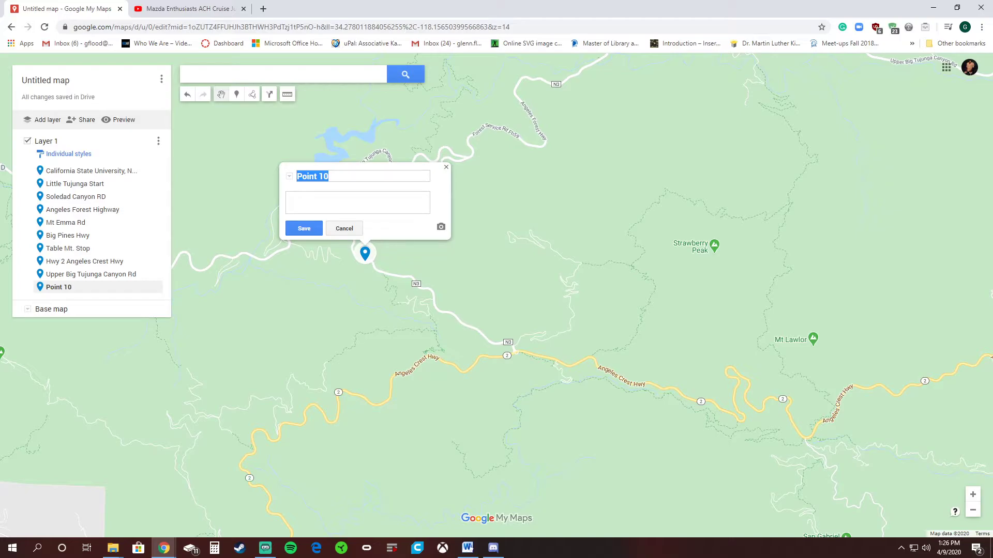
Name the new marker "Angeles Crest Hwy Service Rd", correcting the spelling of Angeles, and save it
type("Agne")
key("BackSpace")
key("BackSpace")
type("geles Crest Hwy Service Rd")
key("Tab")
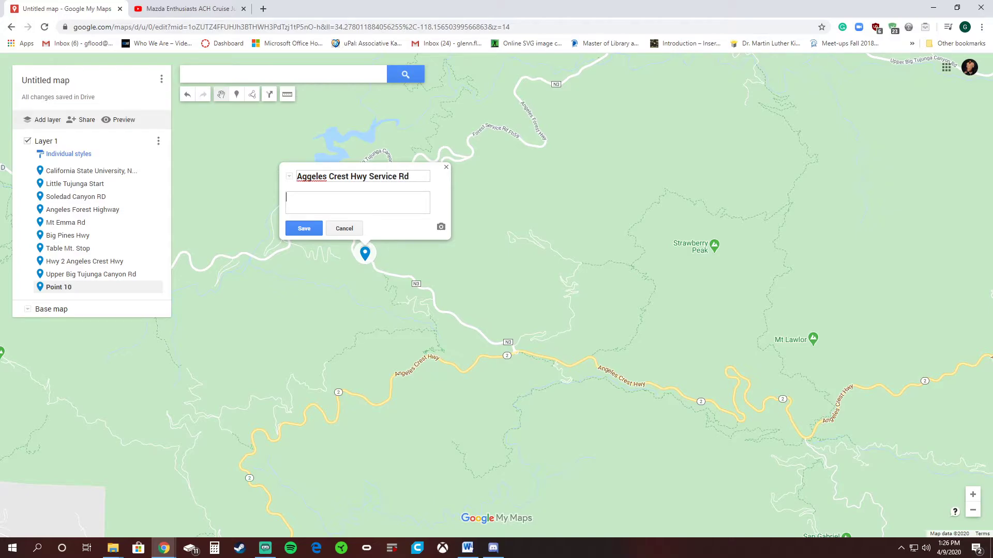
right_click(312, 176)
left_click(331, 185)
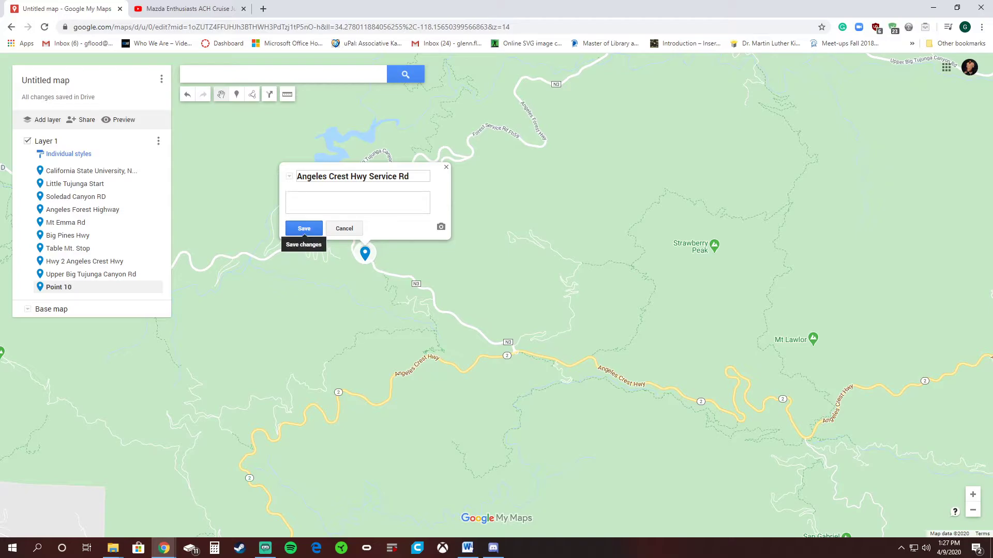
left_click(304, 228)
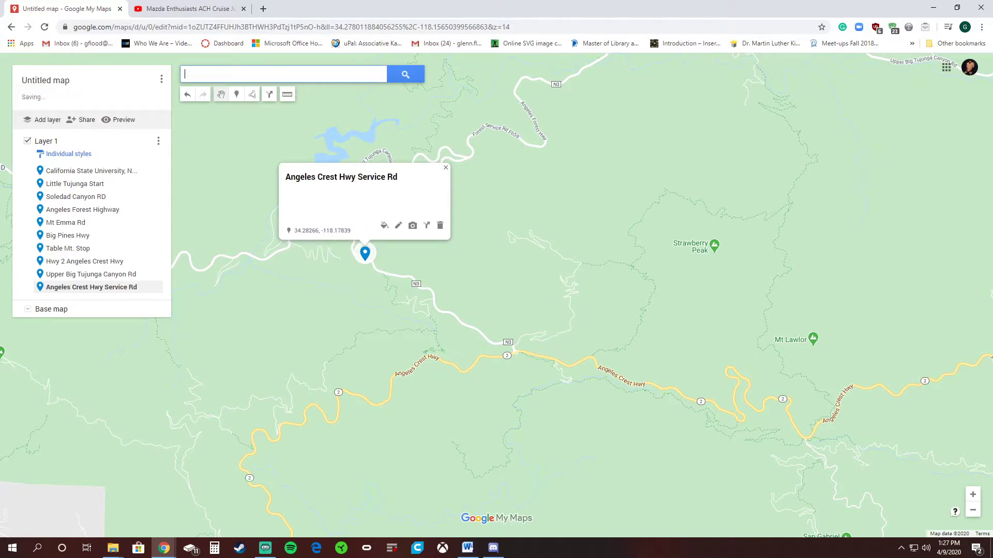
Follow Angeles Crest Hwy south and place a marker on it just north of the 210 freeway in La Cañada Flintridge
left_click_drag(362, 351, 468, 242)
left_click(237, 94)
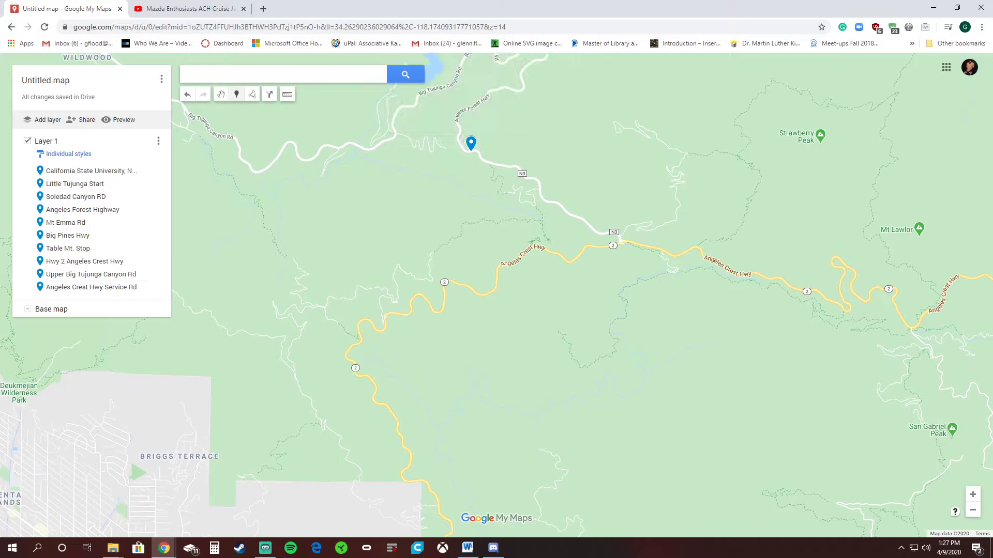
left_click_drag(429, 424, 524, 209)
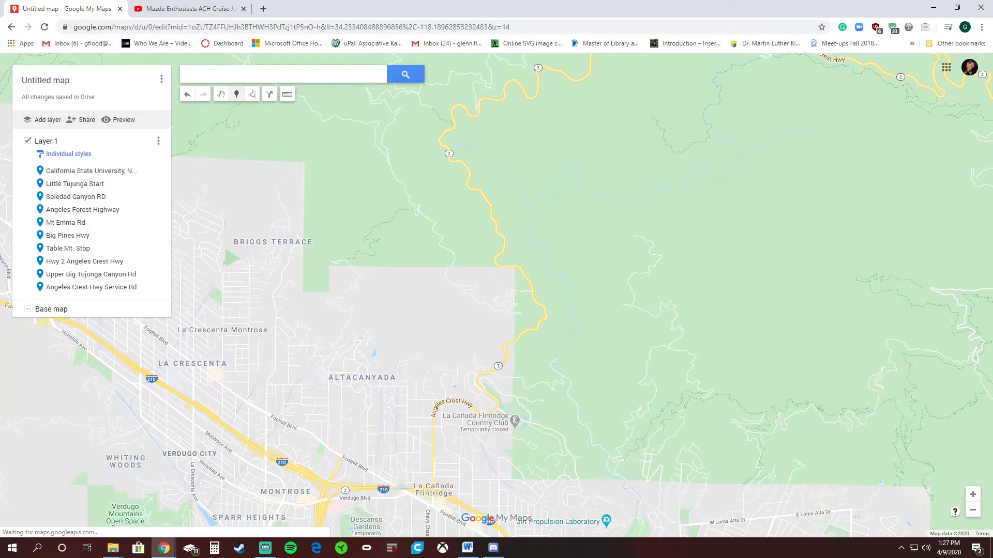
left_click_drag(465, 362, 514, 282)
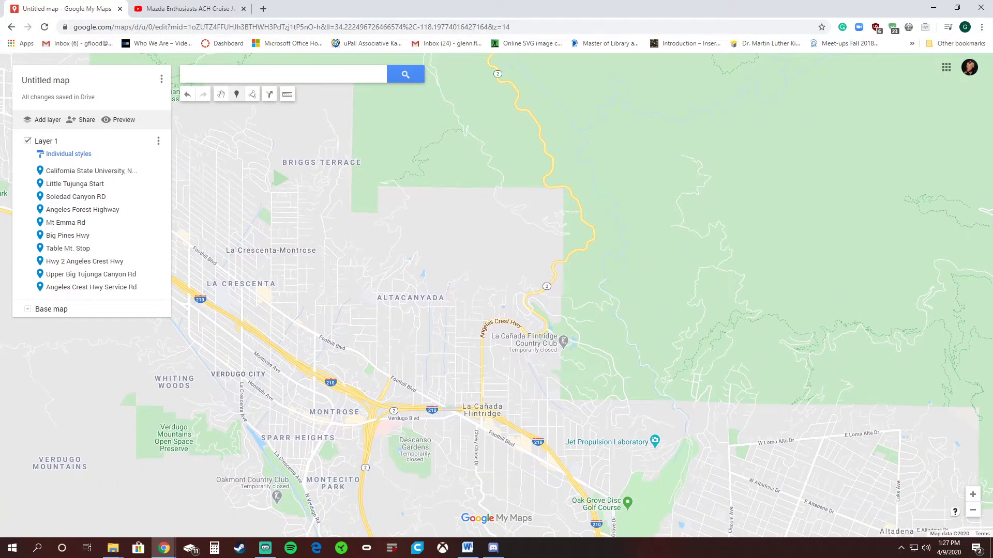
left_click(482, 389)
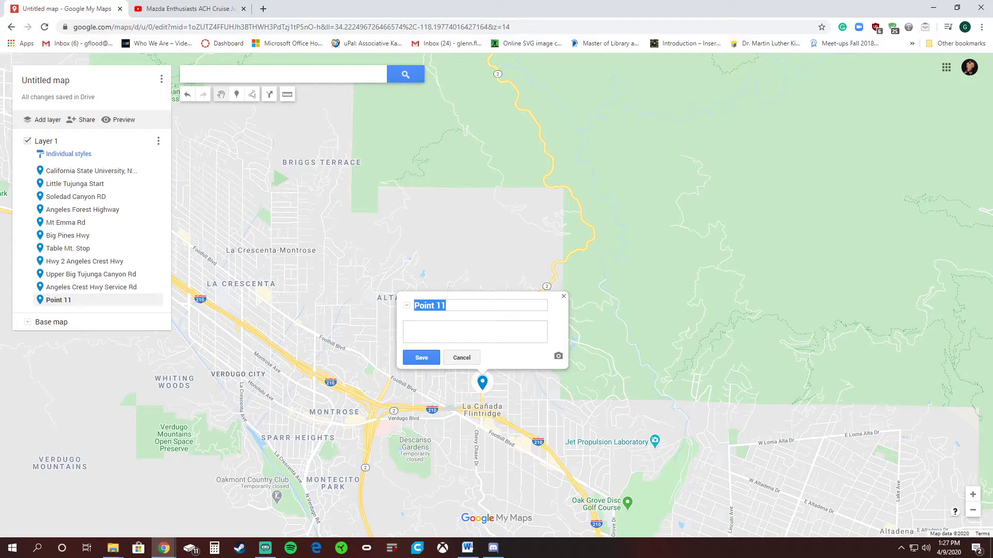
Name the new marker "End Angeles Crest Highway", save it and close its info card
type("End Angeles Crest Highway")
key("Return")
left_click_drag(413, 321, 537, 285)
left_click_drag(393, 289, 532, 334)
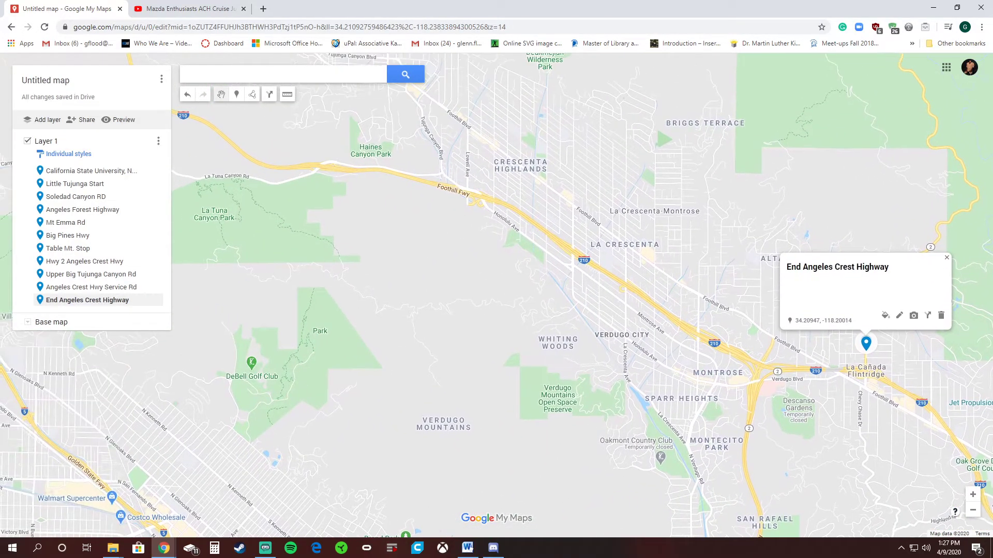
scroll(495, 317, "down", 4)
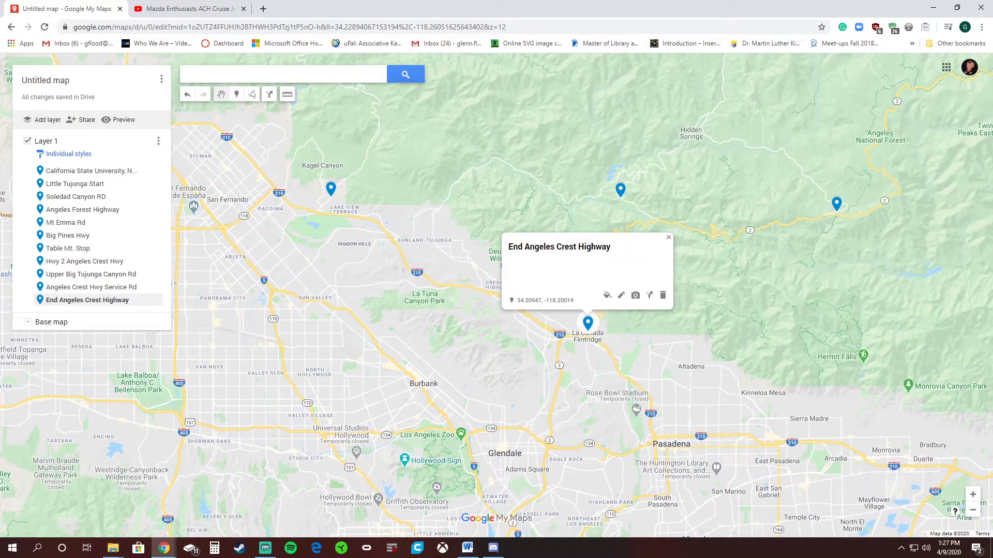
left_click(668, 238)
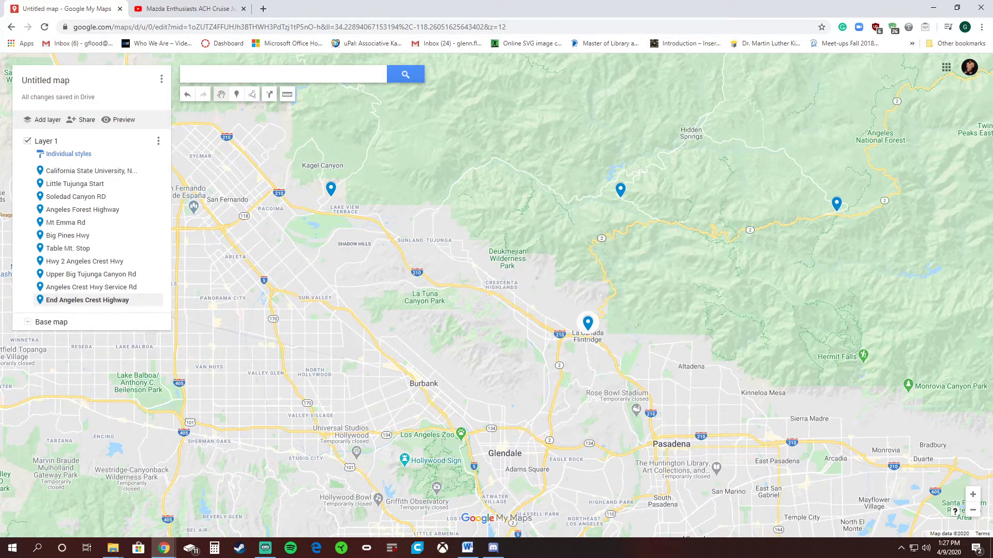
Add driving directions between the California State University, Northridge and Little Tujunga Start markers, ordering the university as the first stop
scroll(554, 293, "down", 4)
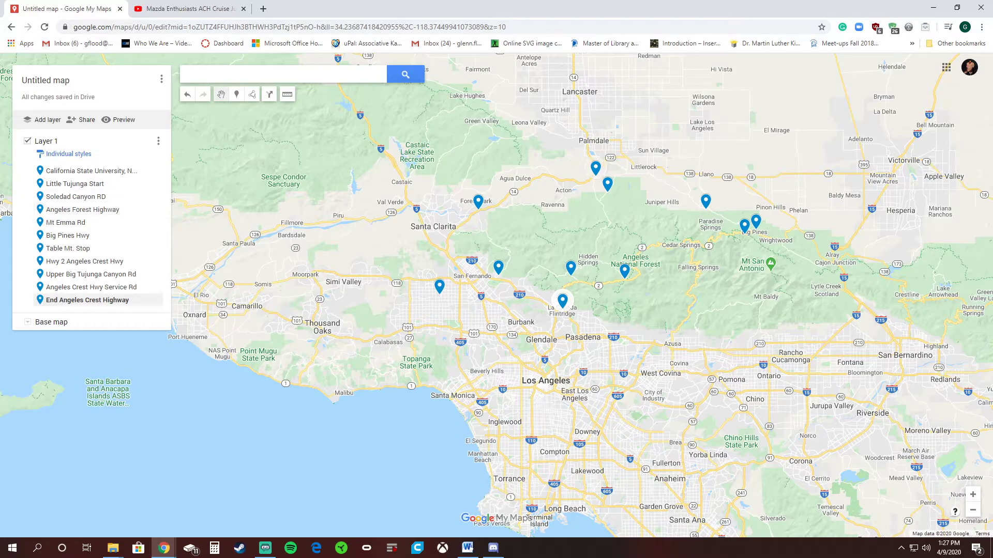
left_click(92, 170)
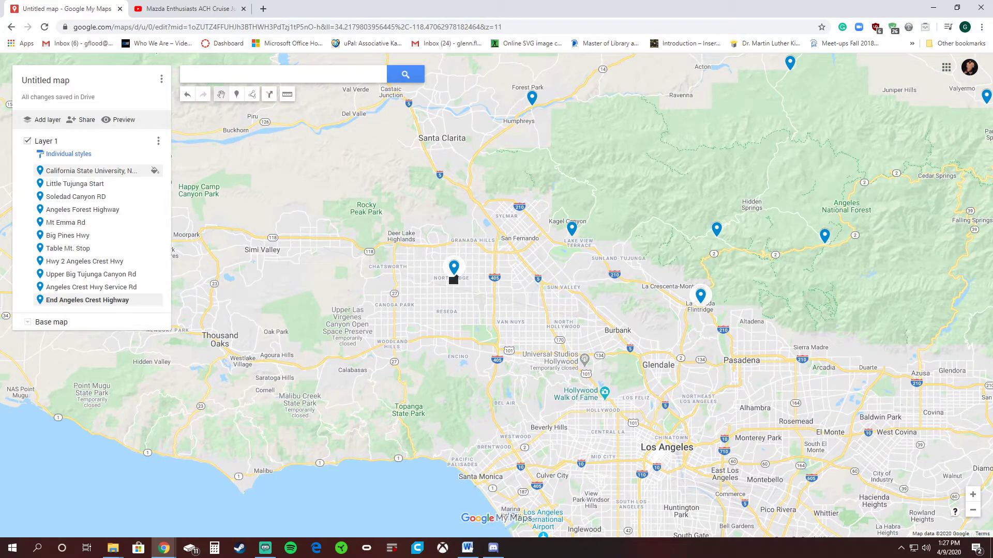
left_click(517, 239)
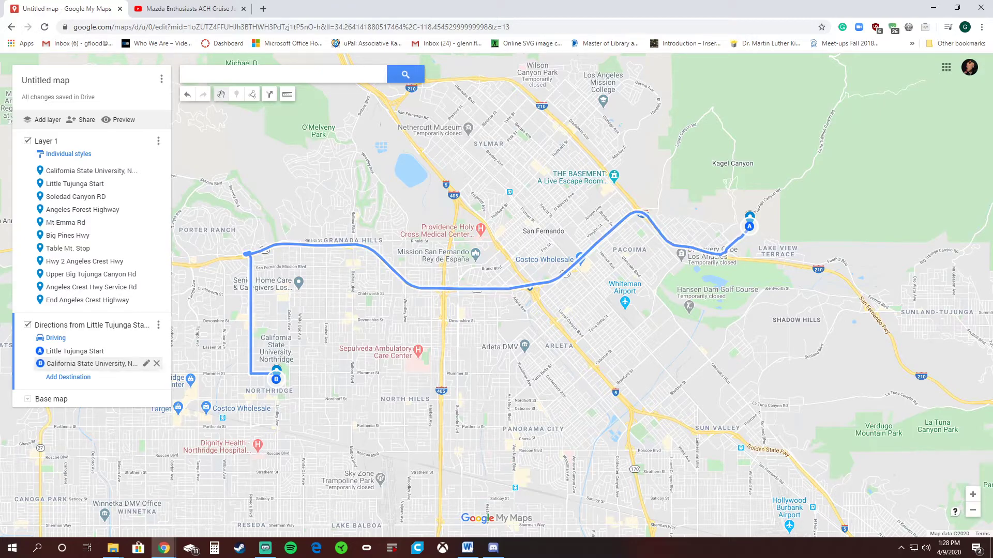
left_click_drag(87, 364, 88, 351)
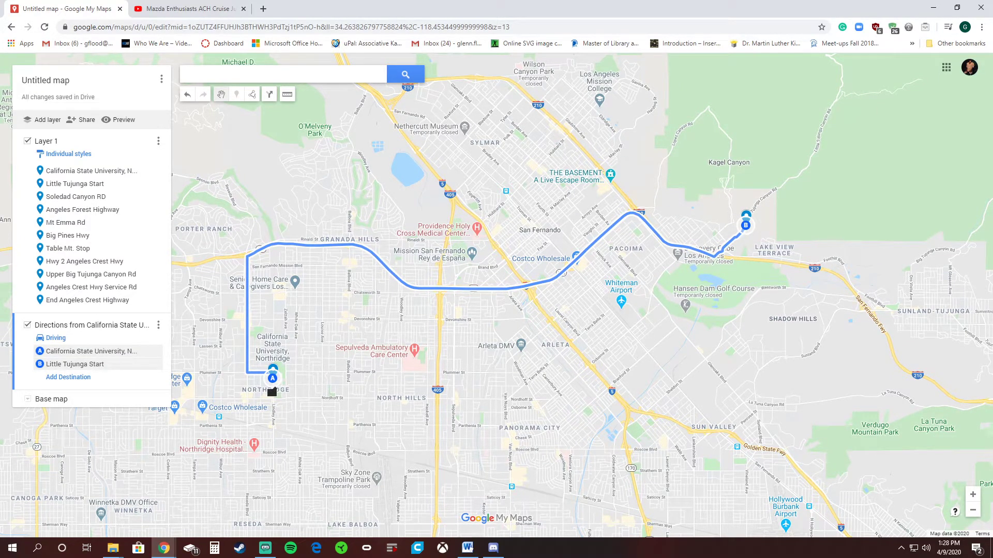
Add the Soledad Canyon RD marker as the driving route's third stop, after Little Tujunga Start
scroll(327, 487, "down", 2)
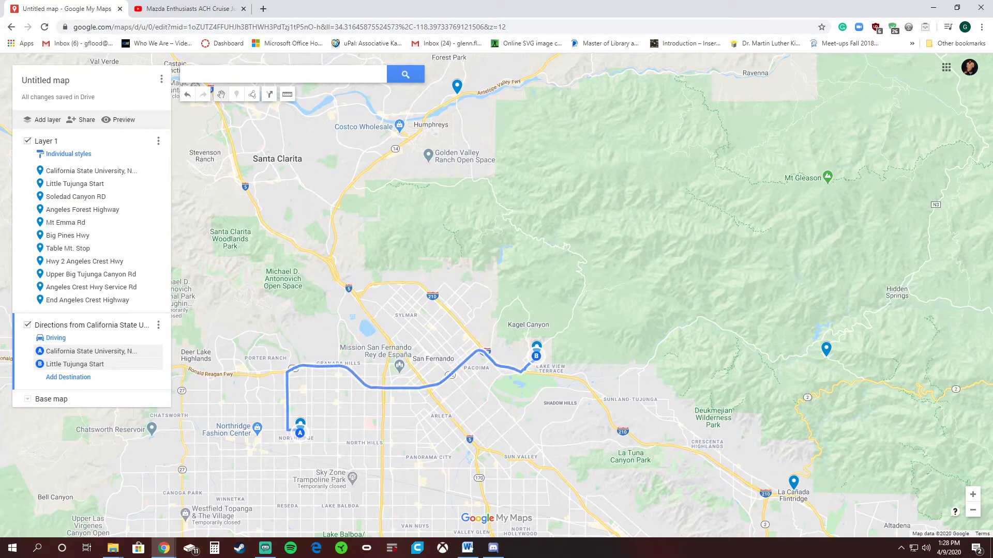
scroll(536, 369, "up", 1)
scroll(552, 365, "up", 1)
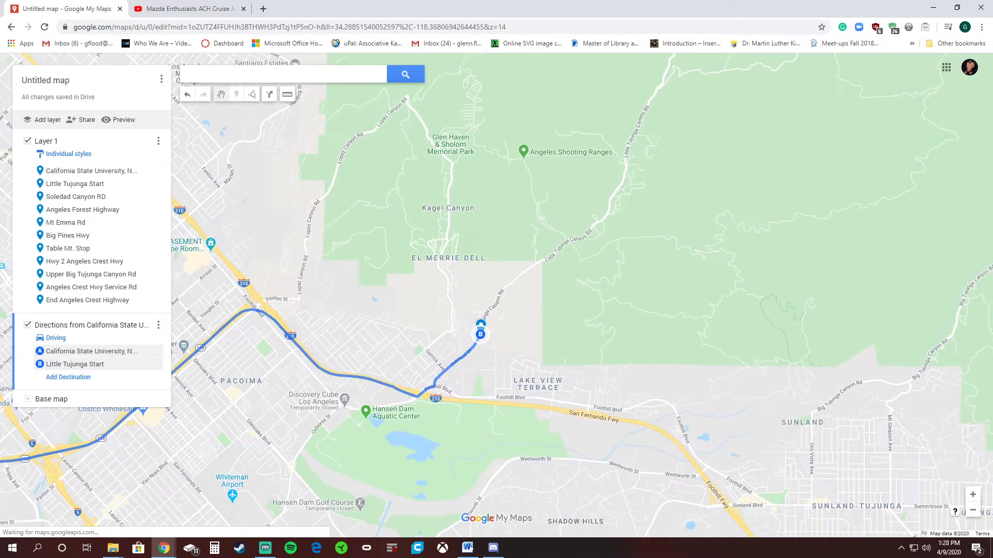
scroll(545, 327, "down", 1)
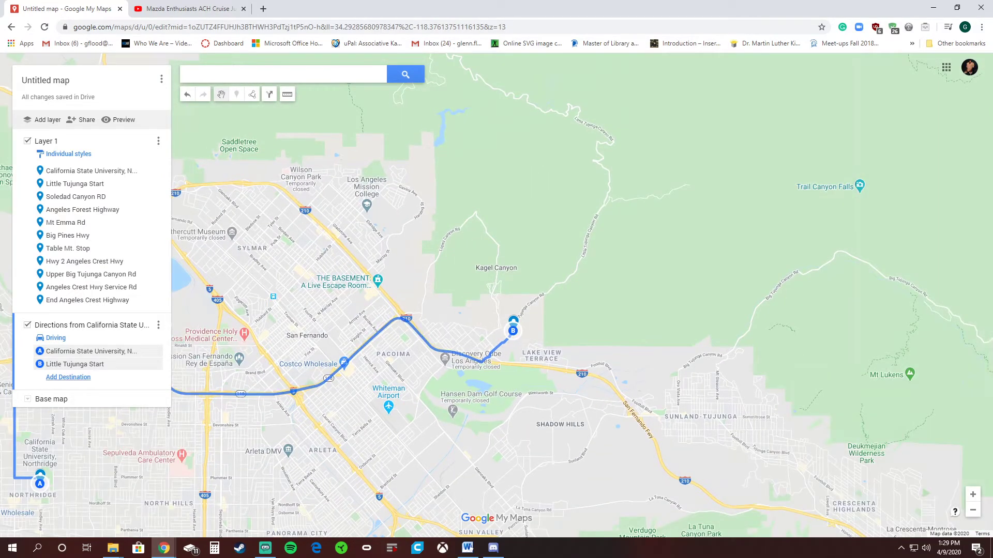
left_click(68, 378)
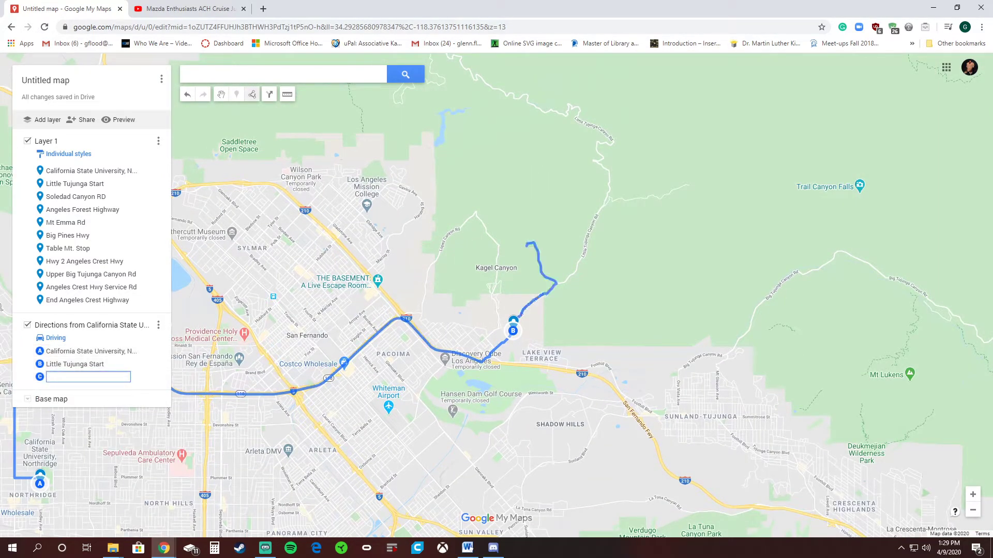
left_click_drag(481, 233, 535, 321)
left_click_drag(507, 217, 502, 331)
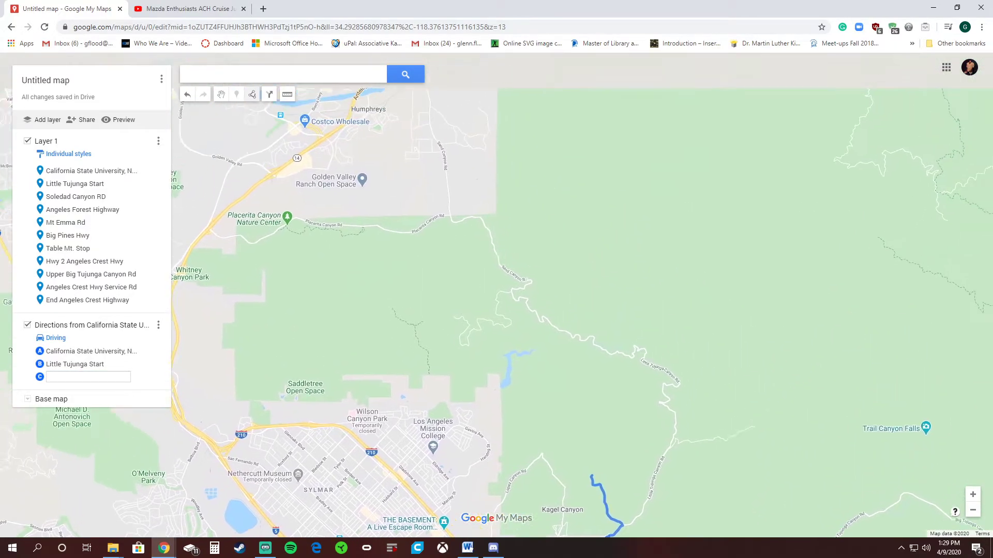
left_click_drag(409, 71, 436, 205)
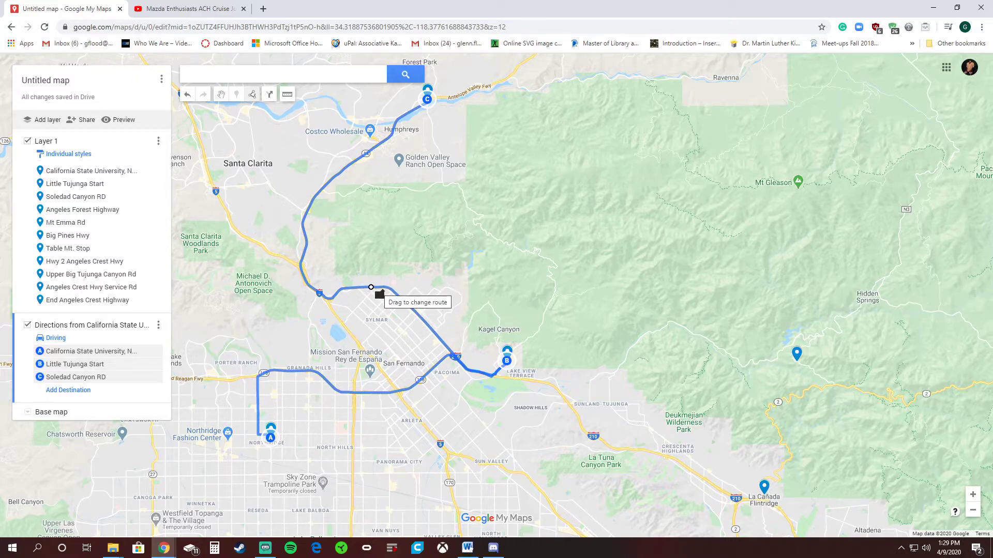
Reroute the leg from Little Tujunga Start to Soledad Canyon RD off the freeways and over Little Tujunga Canyon Rd through the mountains
left_click_drag(419, 267, 481, 264)
left_click_drag(530, 283, 540, 299)
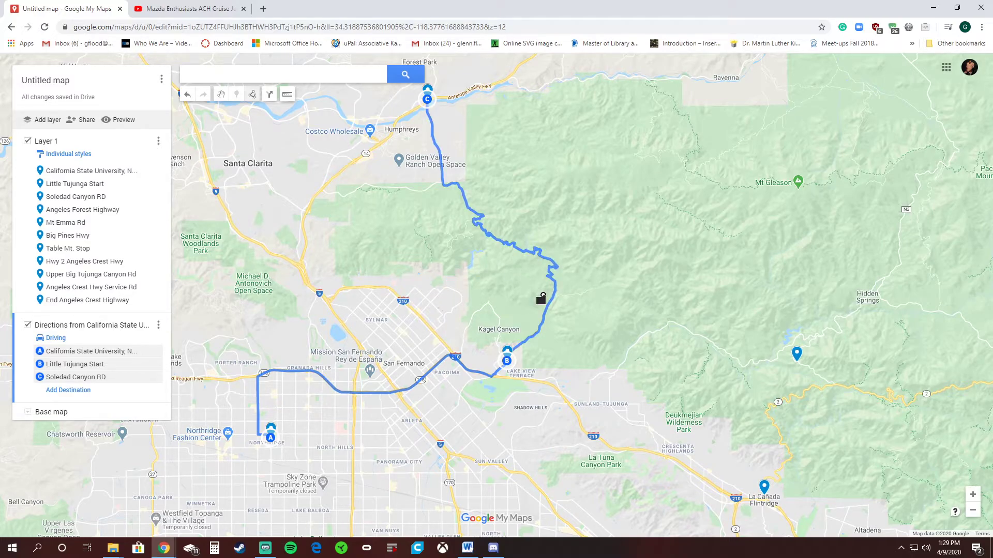
left_click_drag(558, 266, 496, 371)
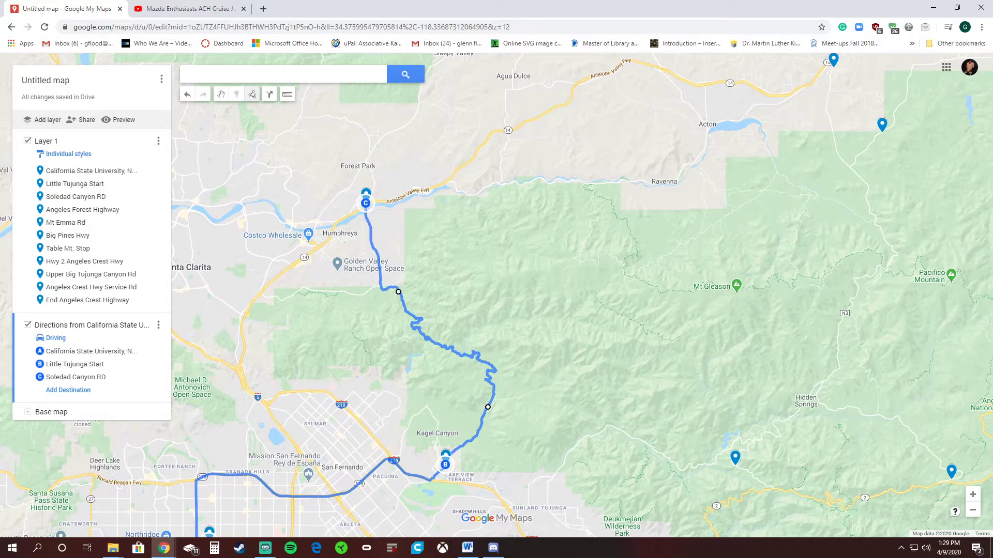
left_click_drag(451, 312, 415, 335)
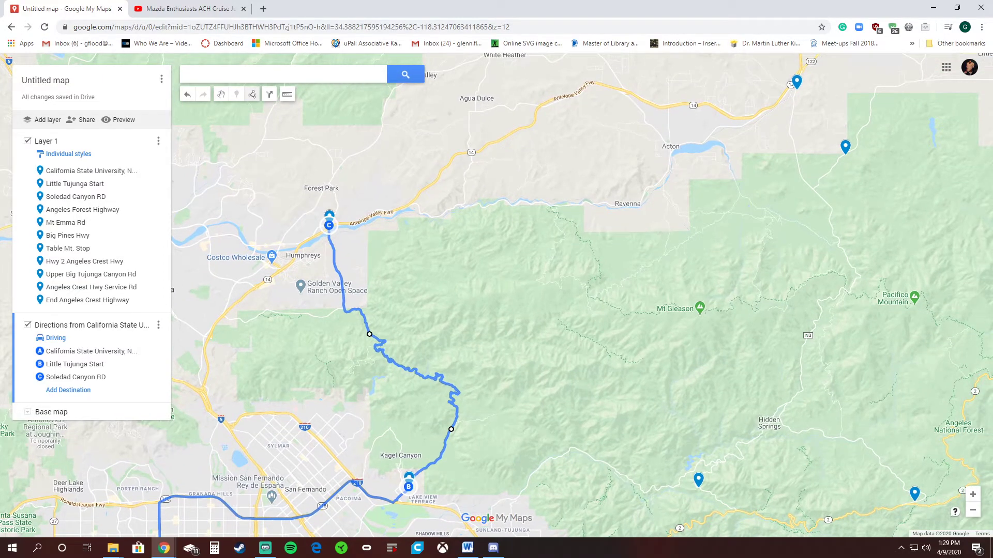
scroll(324, 357, "up", 1)
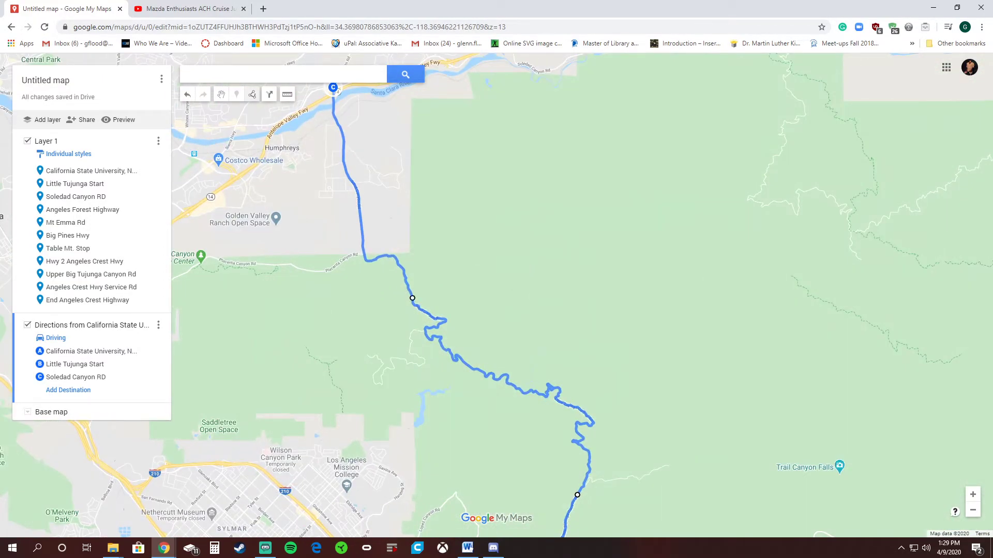
scroll(545, 267, "down", 1)
Add the Angeles Forest Highway marker as the fourth stop and reroute its leg off the Antelope Valley Fwy through Ravenna and Acton
left_click_drag(545, 267, 435, 360)
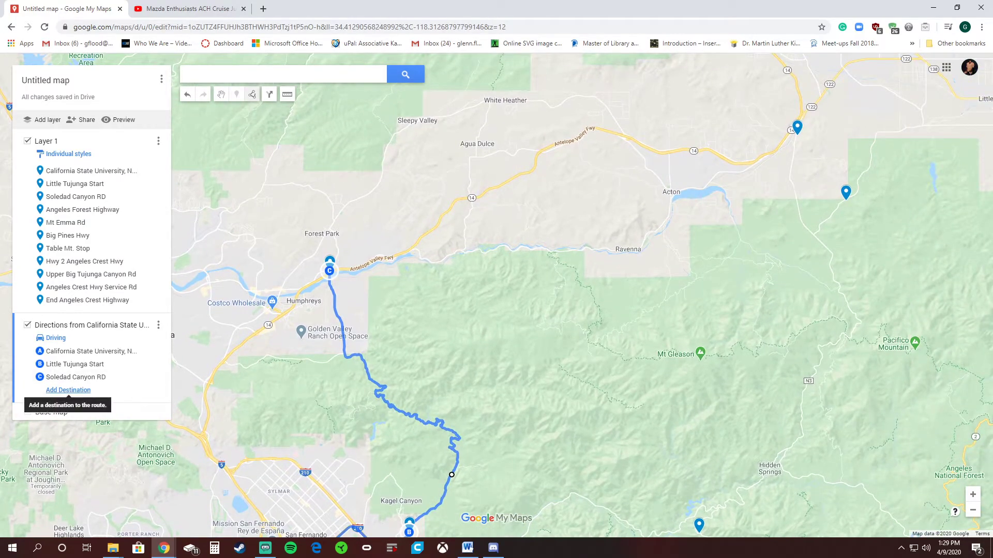
left_click(68, 391)
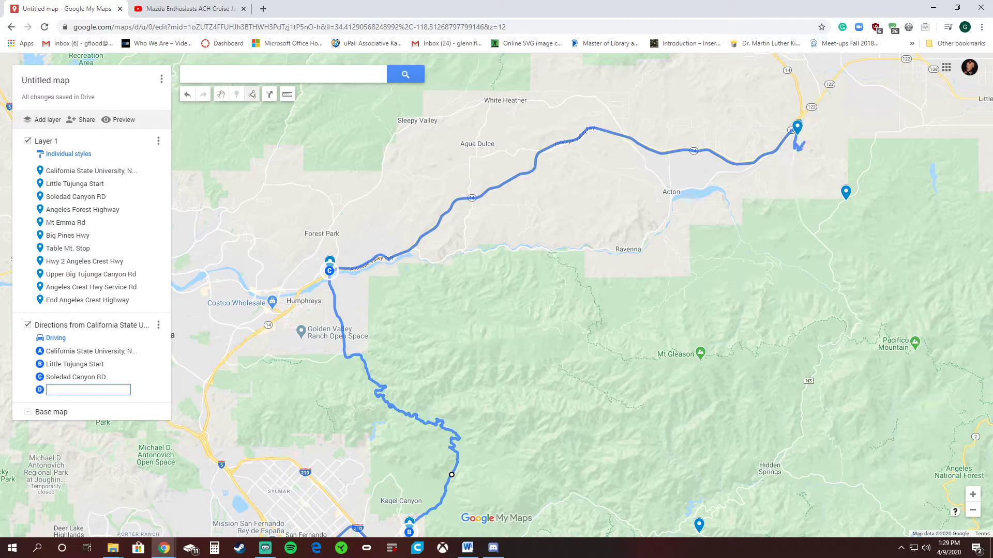
left_click(797, 138)
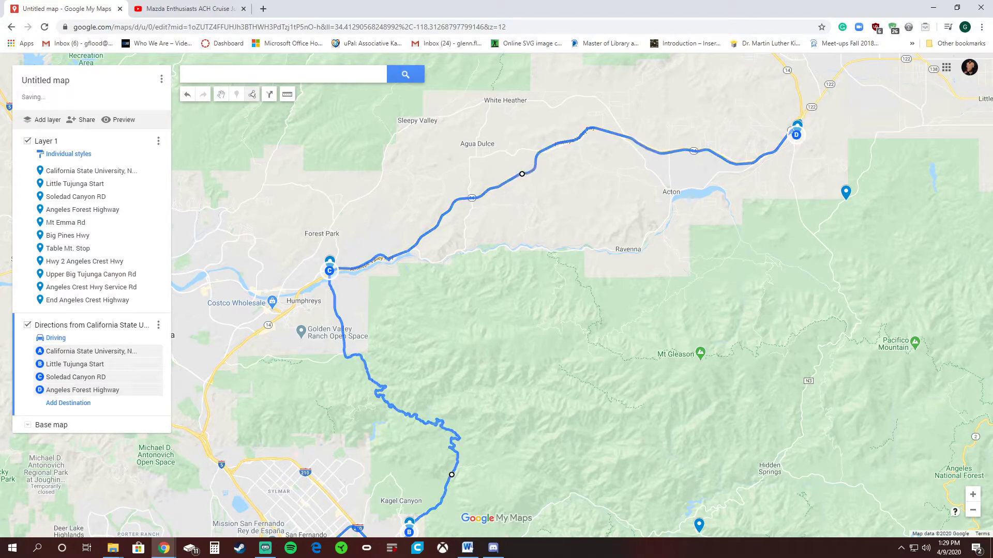
mouse_move(524, 179)
left_mouse_down()
mouse_move(554, 286)
mouse_move(231, 302)
left_mouse_up()
Extend the driving route with the Mt Emma Rd and Big Pines Hwy markers as the fifth and sixth stops
left_click(69, 403)
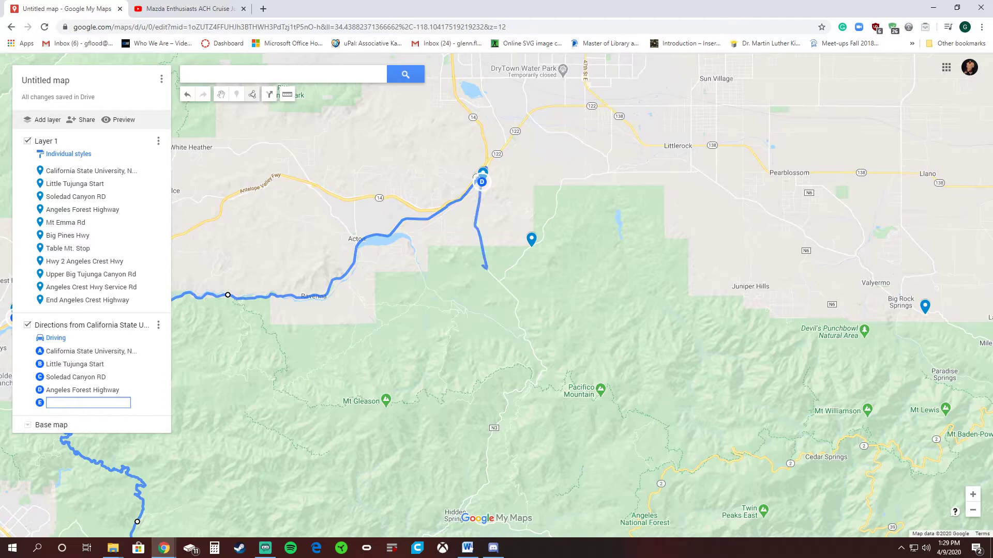
left_click(532, 239)
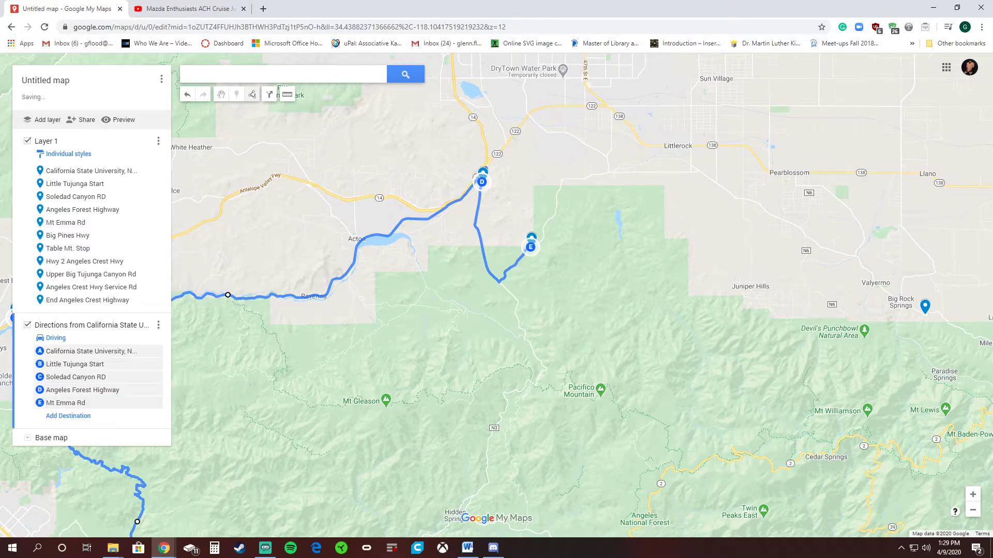
left_click(68, 416)
left_click(747, 347)
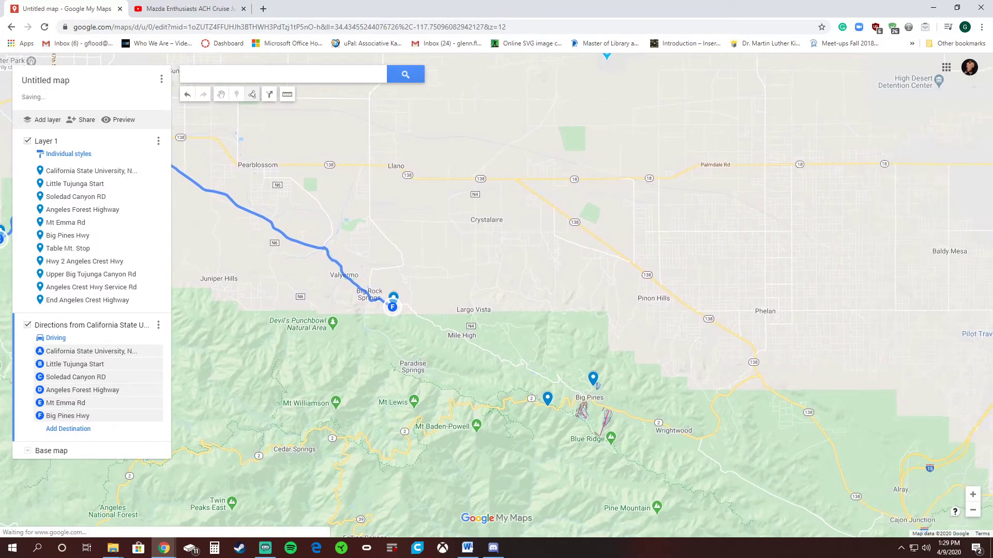
Extend the driving route with the Table Mt. Stop and Hwy 2 Angeles Crest Hwy markers as the seventh and eighth stops
left_click(68, 429)
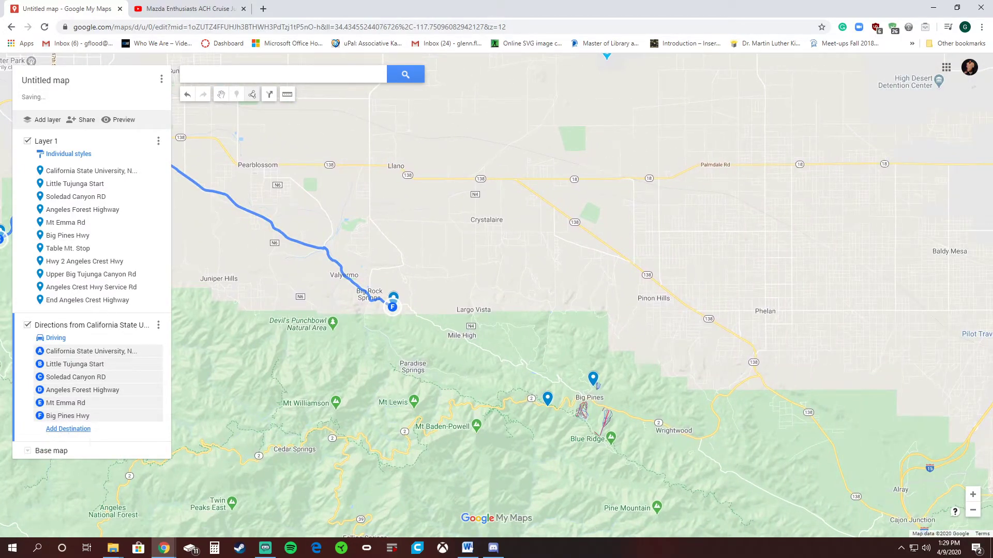
left_click(593, 391)
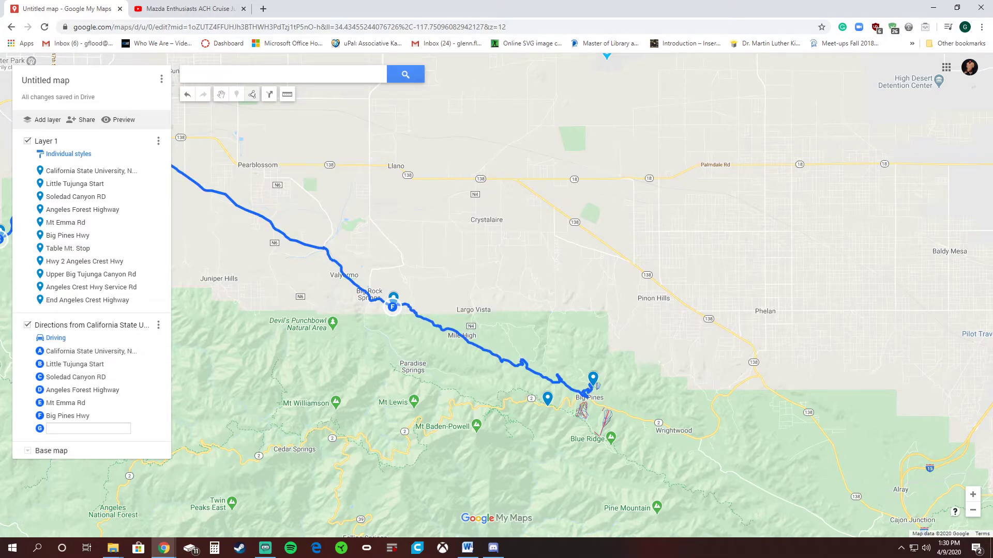
scroll(742, 408, "up", 2)
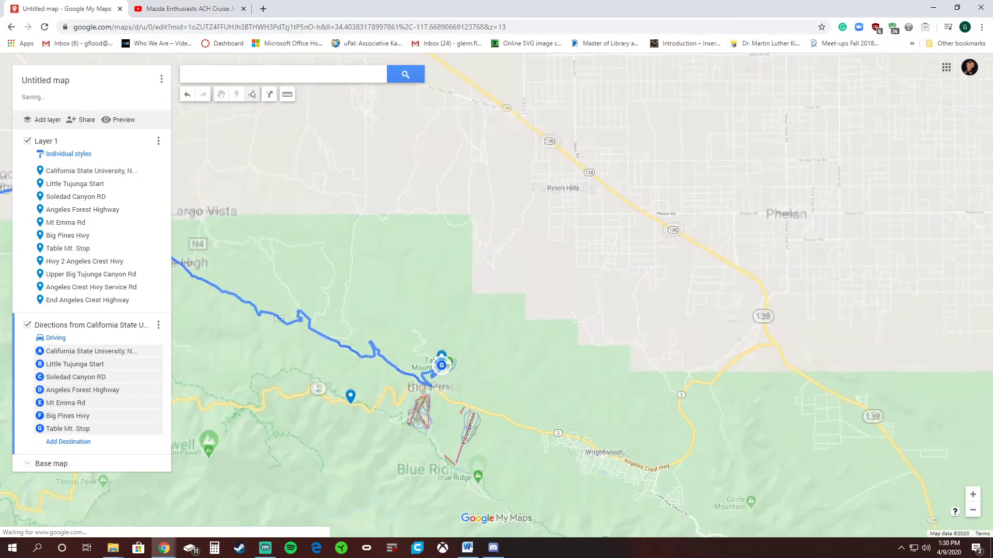
left_click_drag(262, 303, 557, 301)
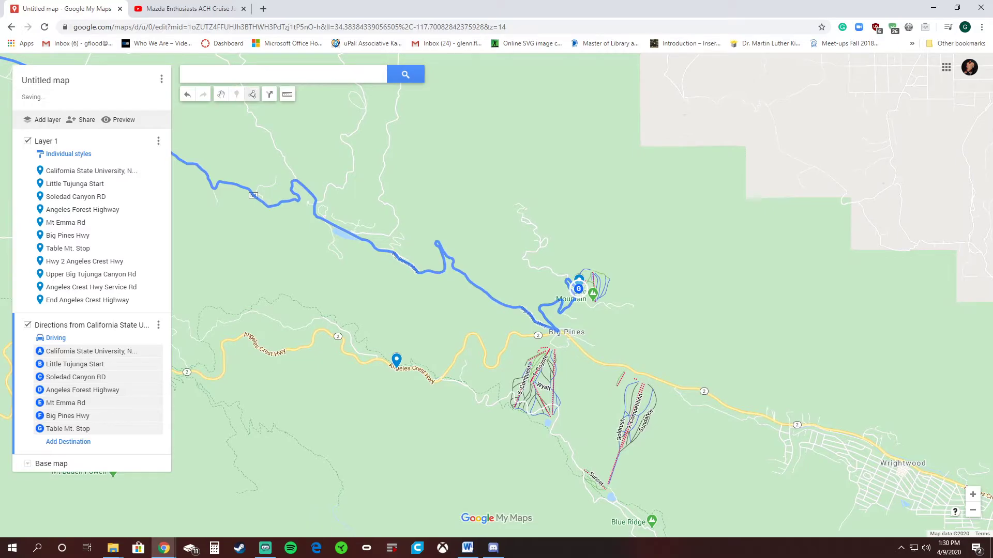
left_click(68, 441)
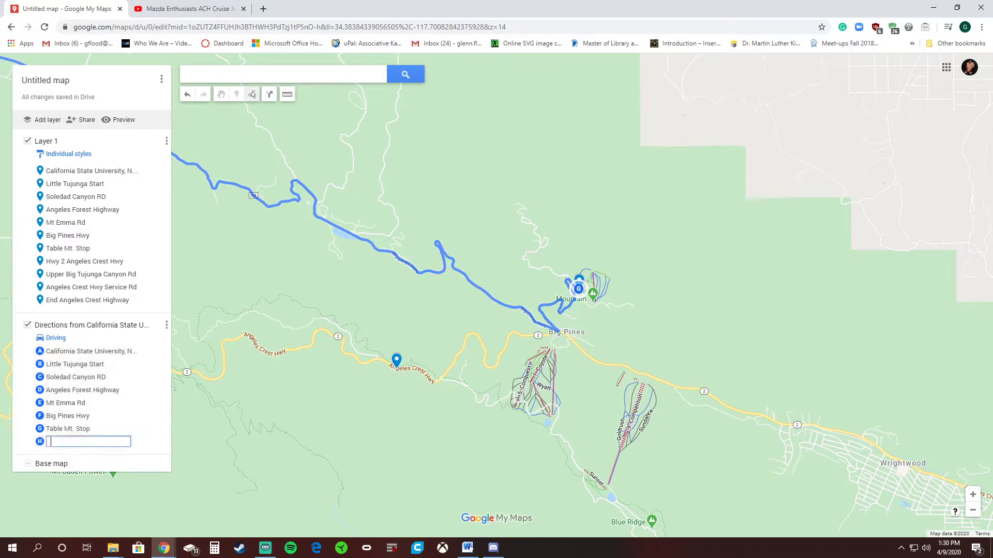
left_click(397, 361)
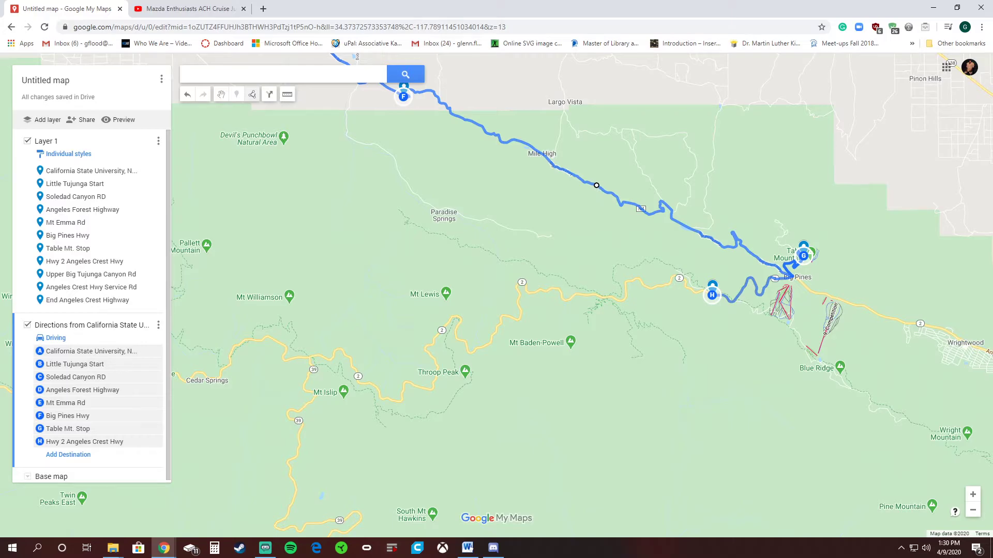
Extend the driving route along Angeles Crest Hwy with the Upper Big Tujunga Canyon Rd marker as the ninth stop
left_click_drag(589, 189, 640, 132)
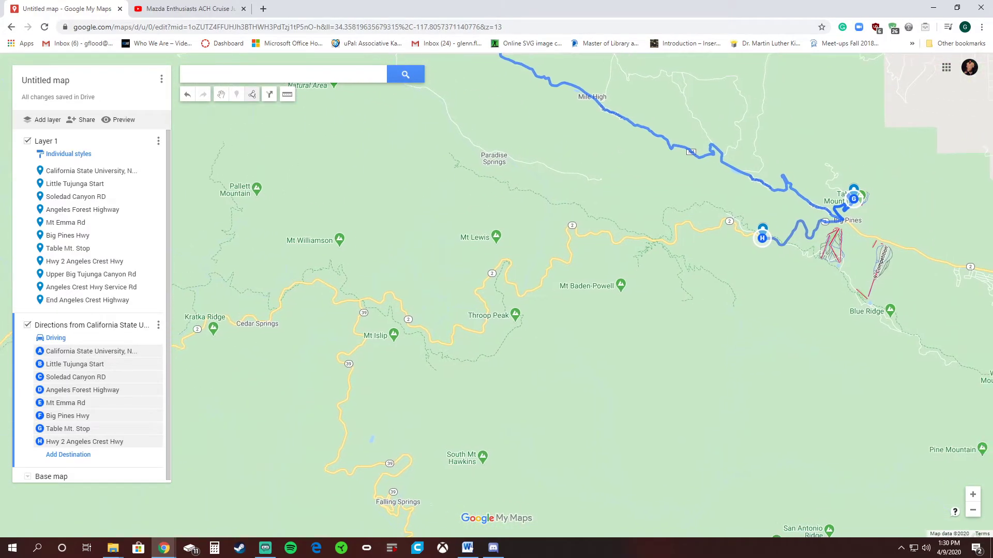
left_click(68, 455)
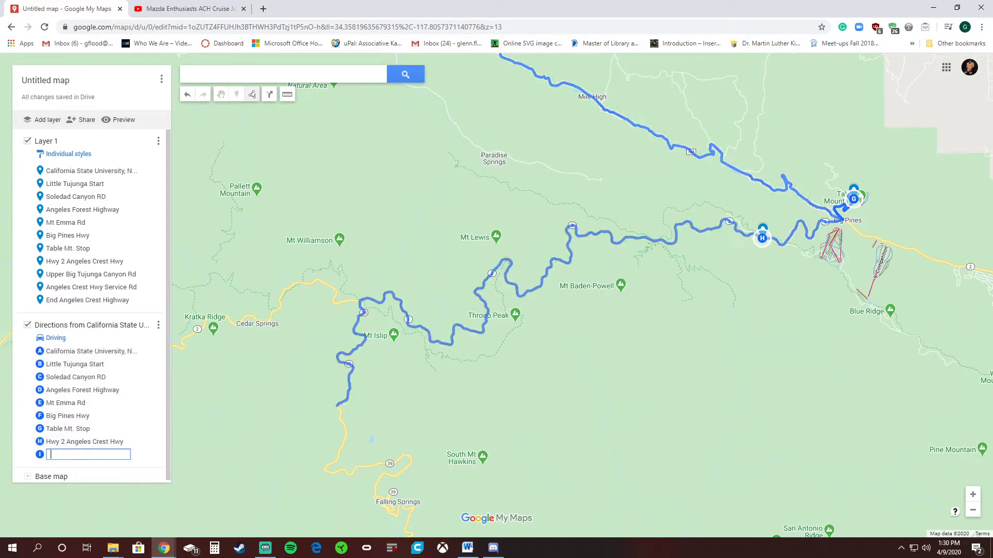
left_click_drag(334, 289, 807, 262)
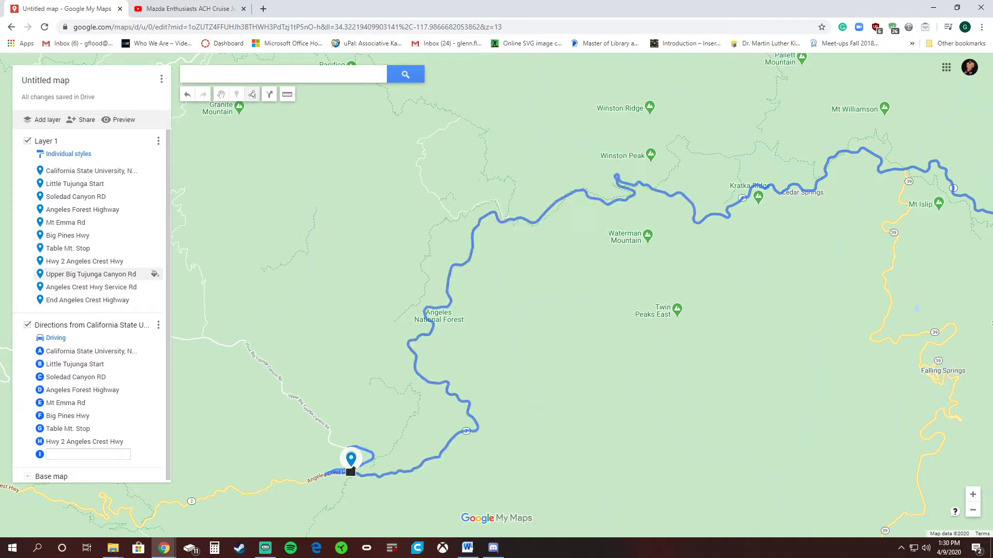
left_click(351, 459)
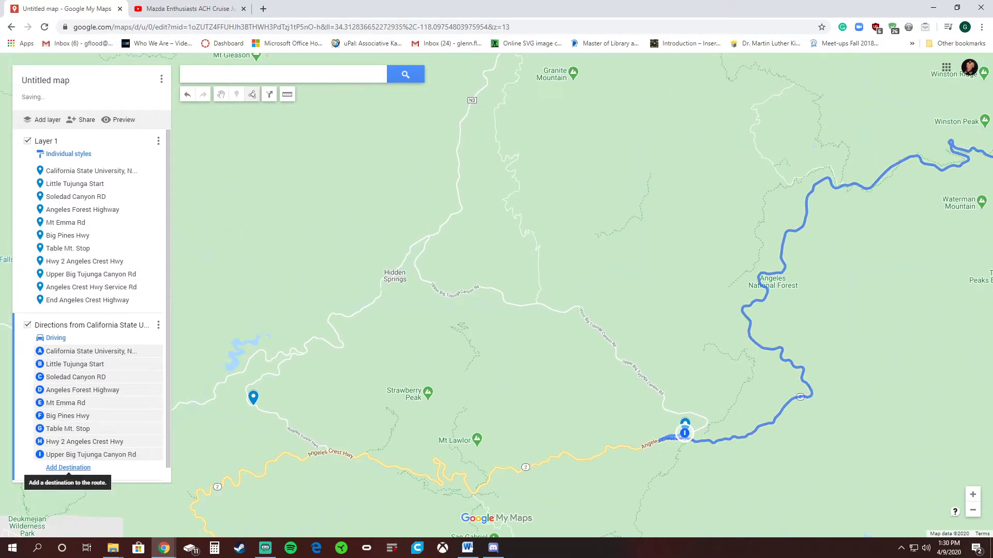
Add the Angeles Crest Hwy Service Rd marker as the tenth stop and reroute its leg over Upper Big Tujunga Canyon Rd via Hidden Springs
left_click(68, 467)
left_click(253, 397)
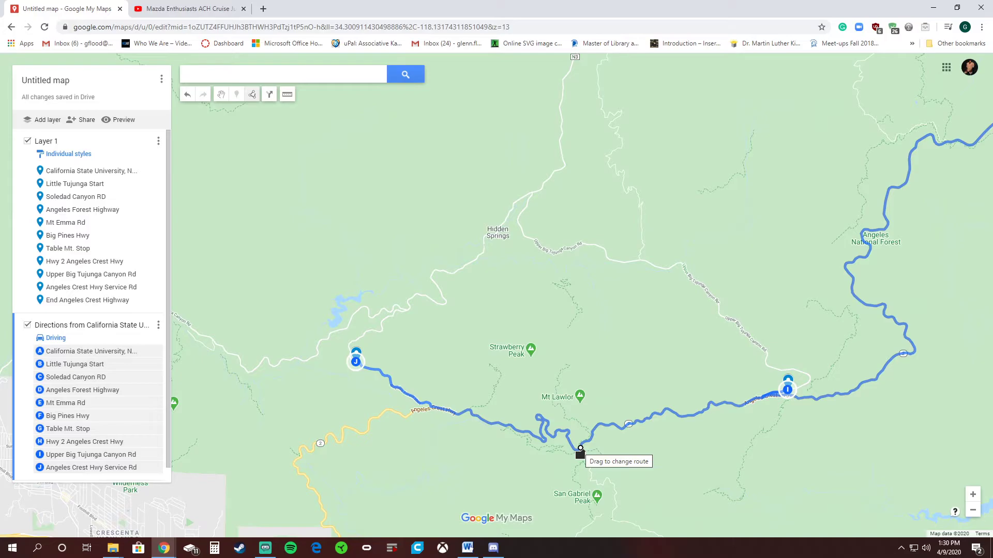
left_click_drag(580, 448, 578, 417)
left_click_drag(599, 286, 603, 257)
mouse_move(496, 320)
left_mouse_down()
mouse_move(565, 249)
mouse_move(675, 196)
mouse_move(725, 134)
left_mouse_up()
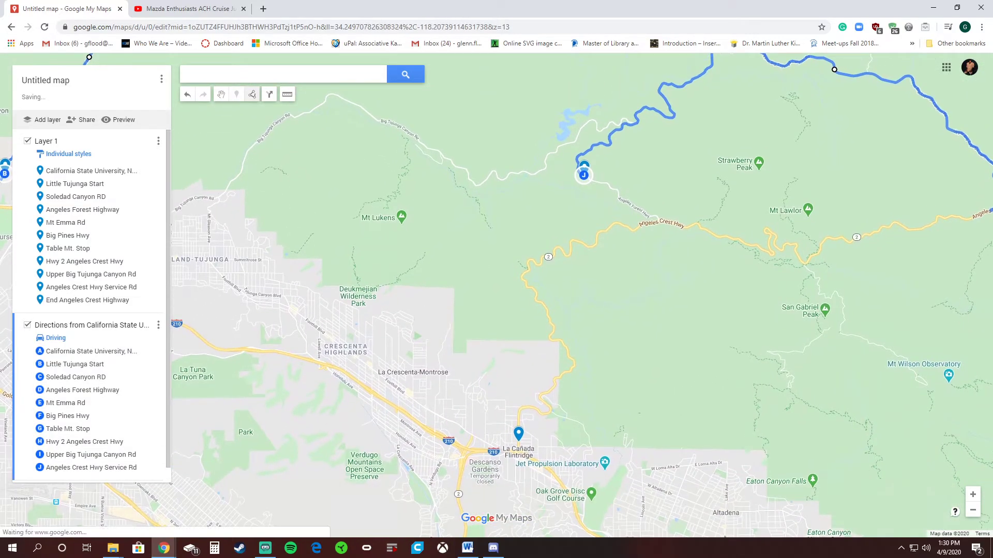
scroll(88, 398, "down", 1)
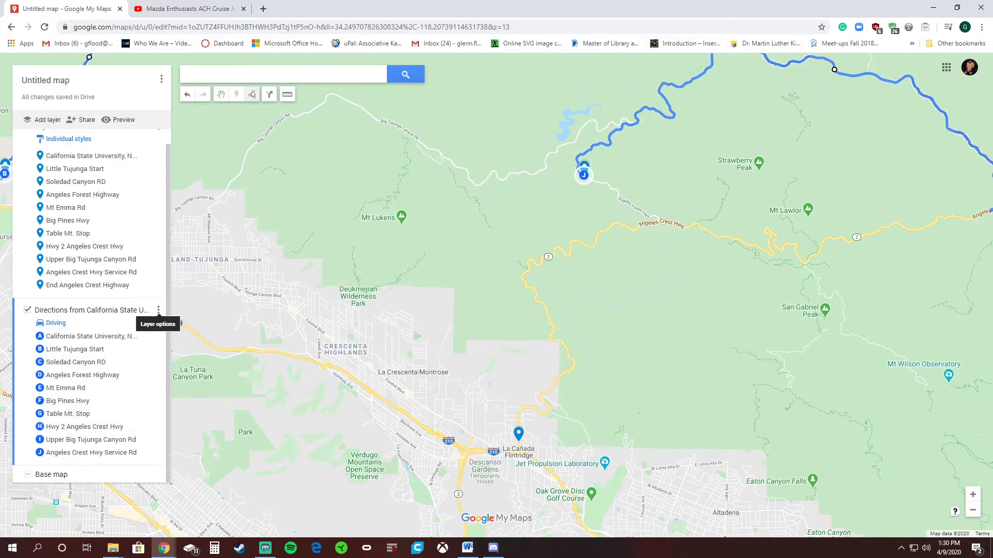
left_click(158, 310)
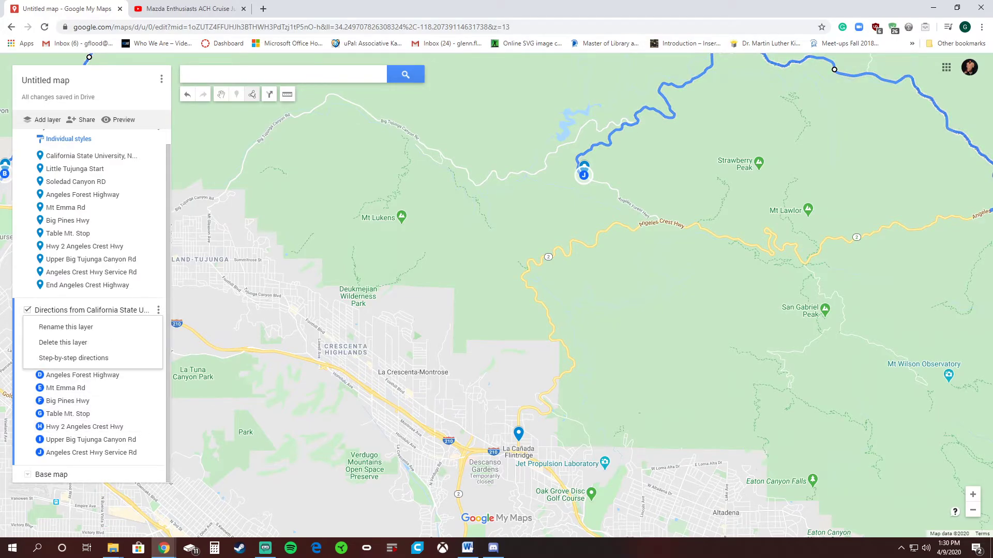
left_click(159, 310)
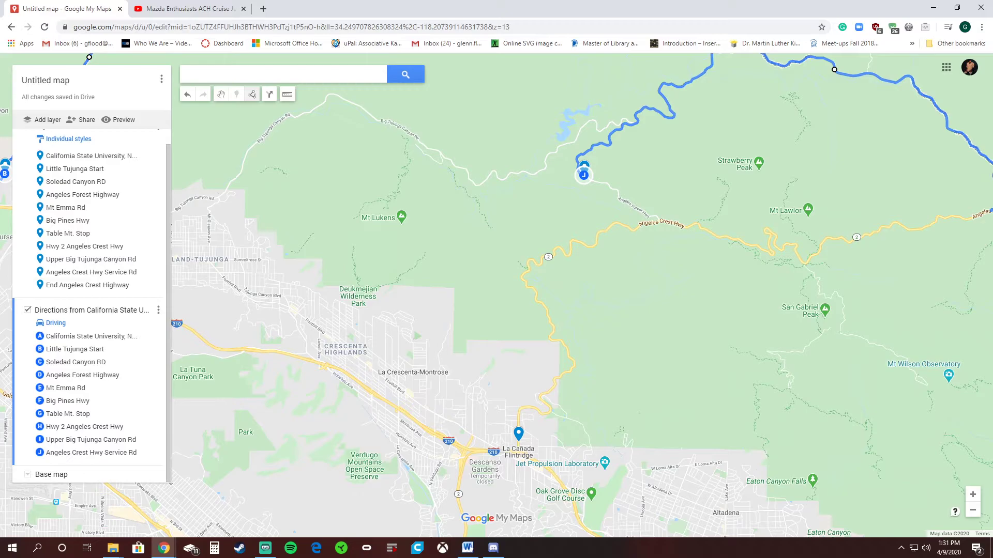
Create a second driving directions layer from the Angeles Crest Hwy Service Rd marker to the End Angeles Crest Highway marker
left_click(519, 434)
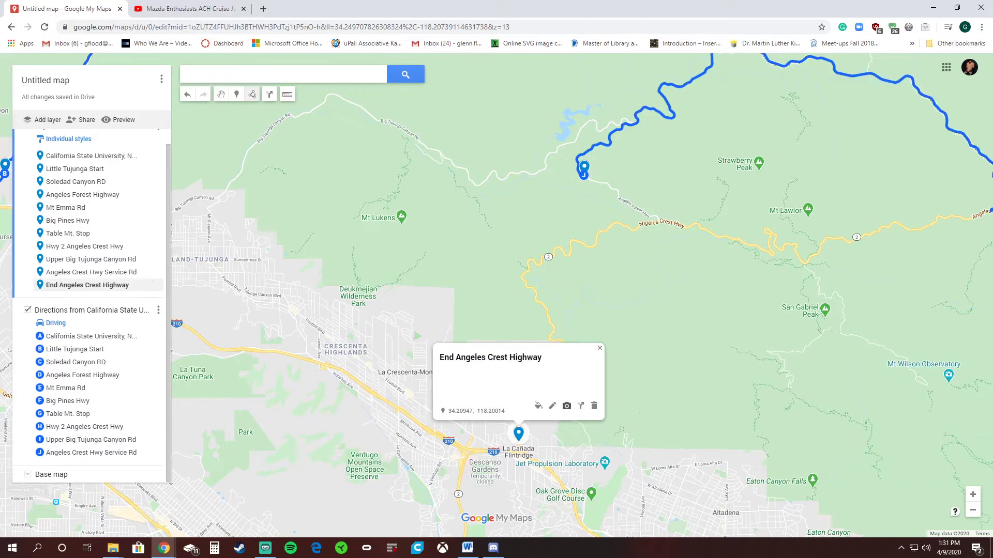
left_click(581, 407)
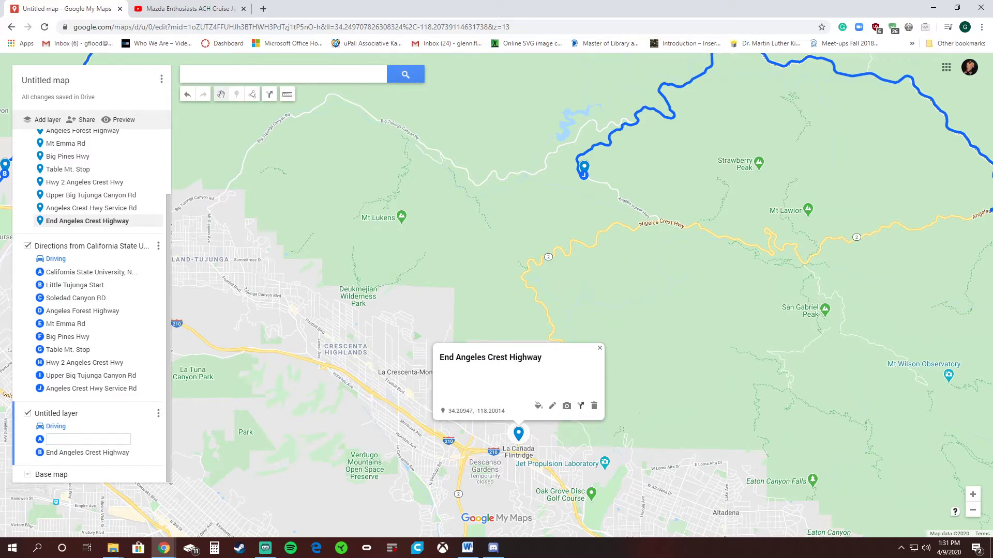
left_click(599, 348)
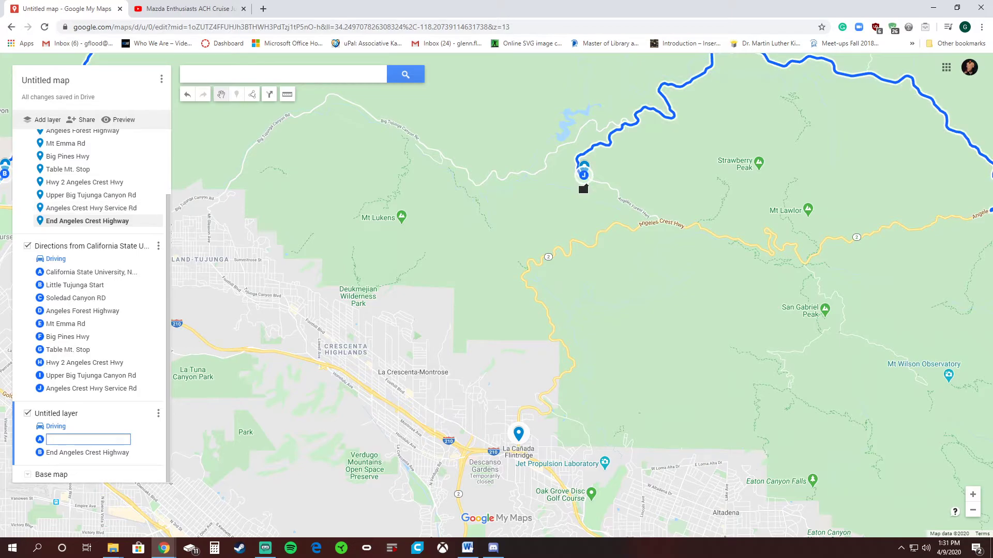
left_click(583, 175)
left_click(71, 440)
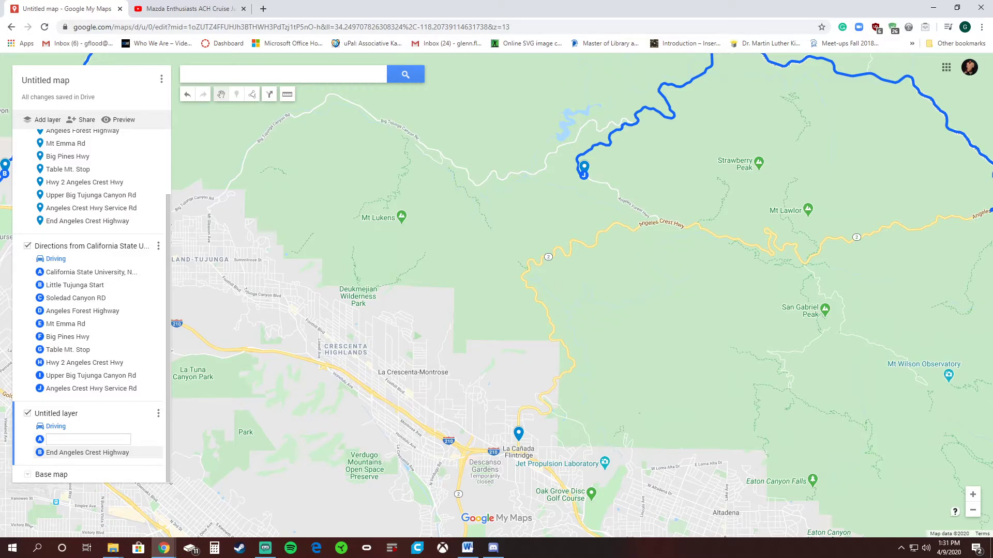
left_click(583, 175)
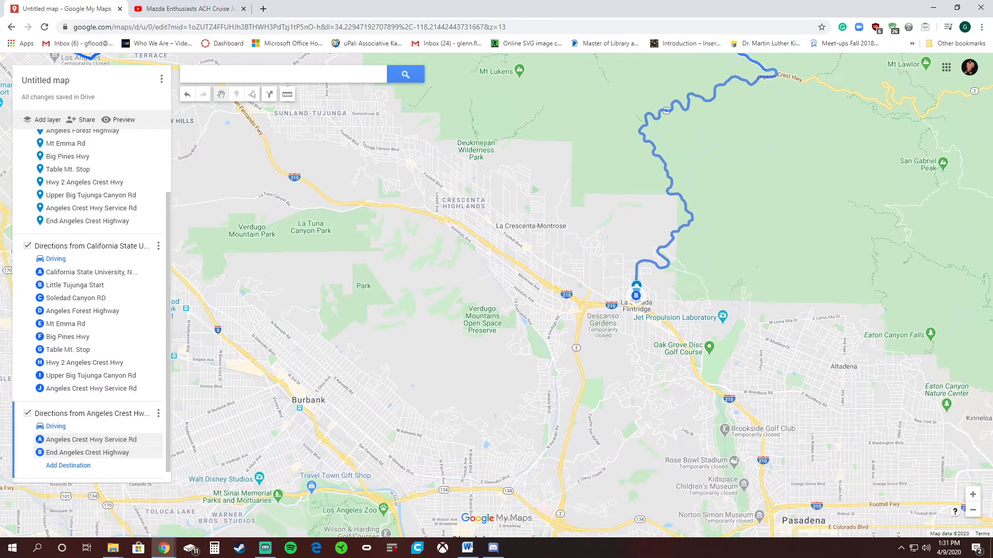
Extend the second route back to Northridge with a third stop at Sol Center, Lindley Ave, beside the California State University marker
left_click(68, 466)
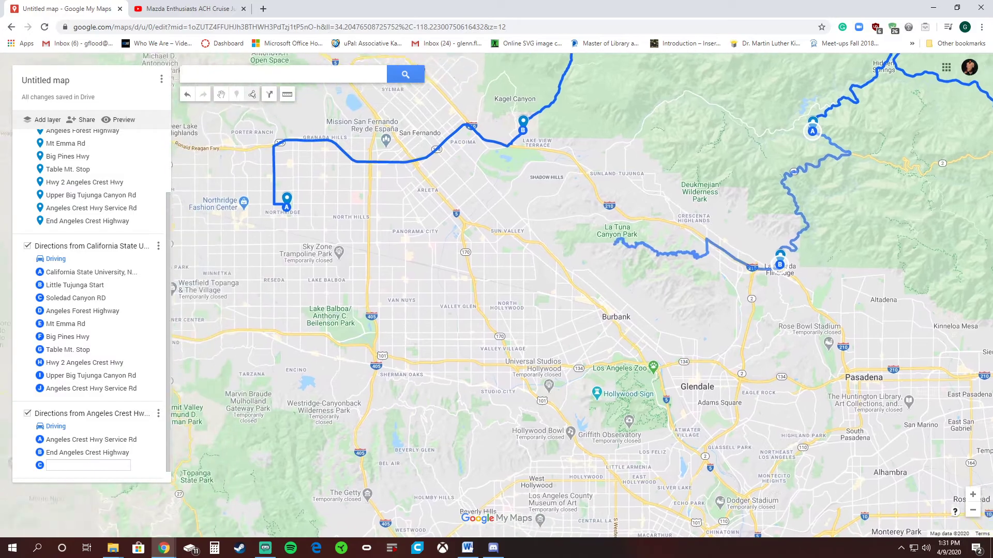
left_click_drag(615, 243, 655, 280)
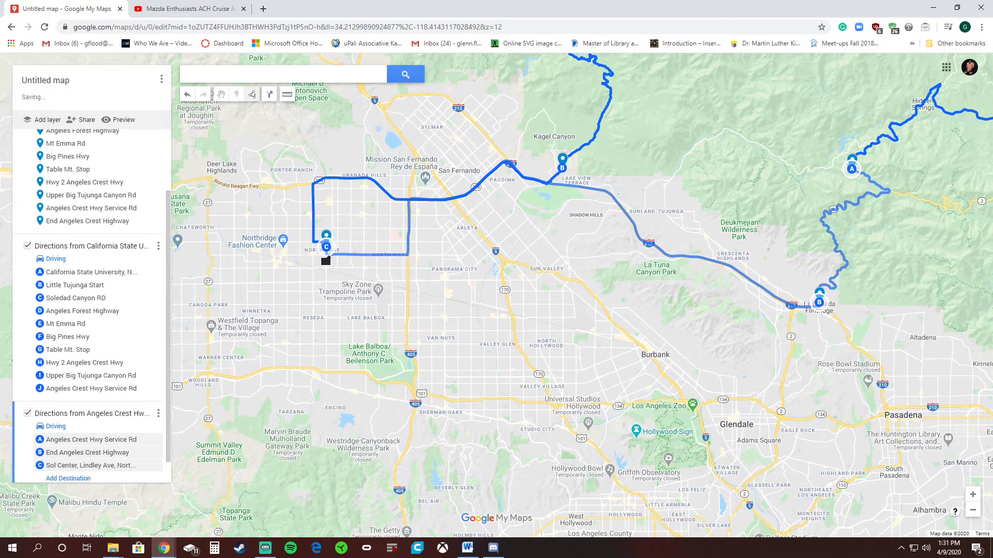
left_click(326, 236)
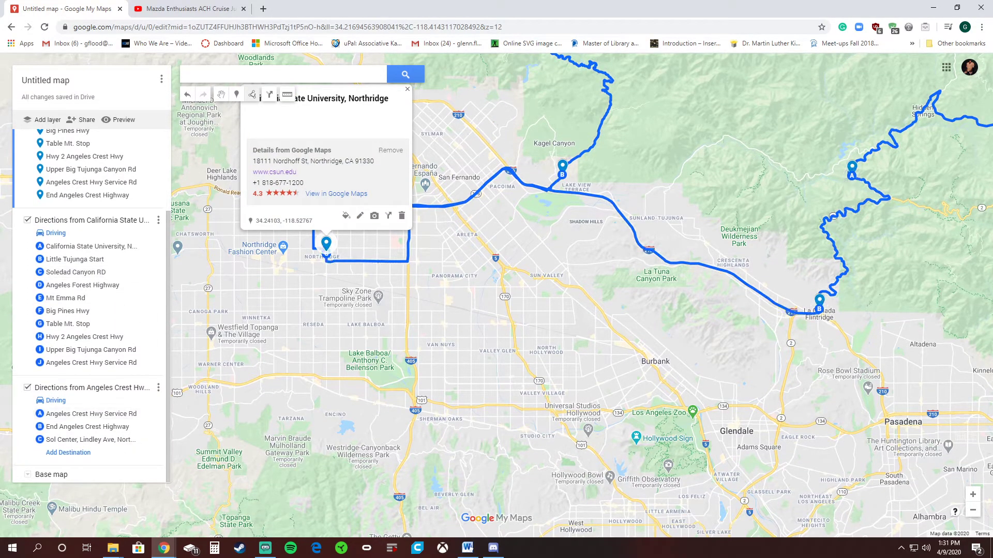
scroll(720, 387, "down", 1)
left_click_drag(720, 387, 480, 435)
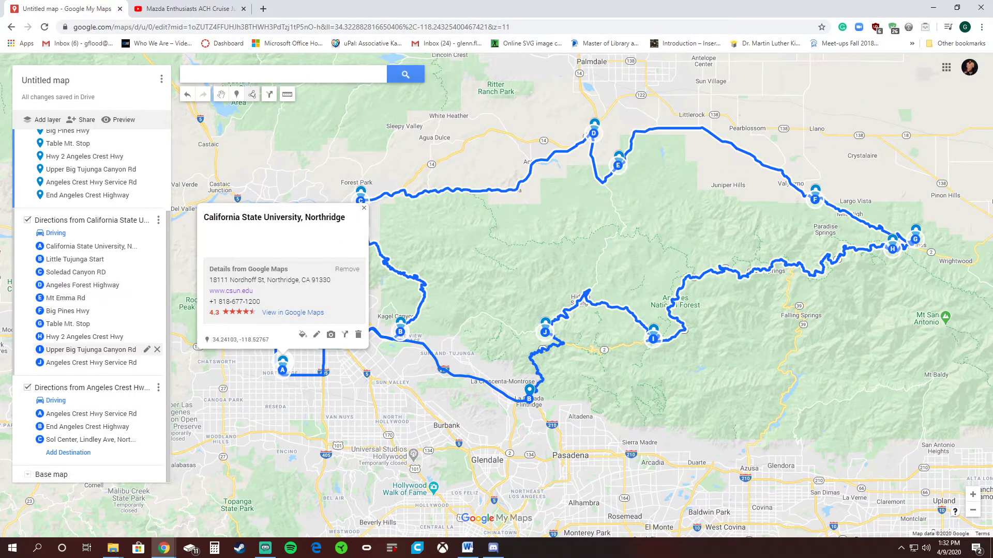
left_click(364, 208)
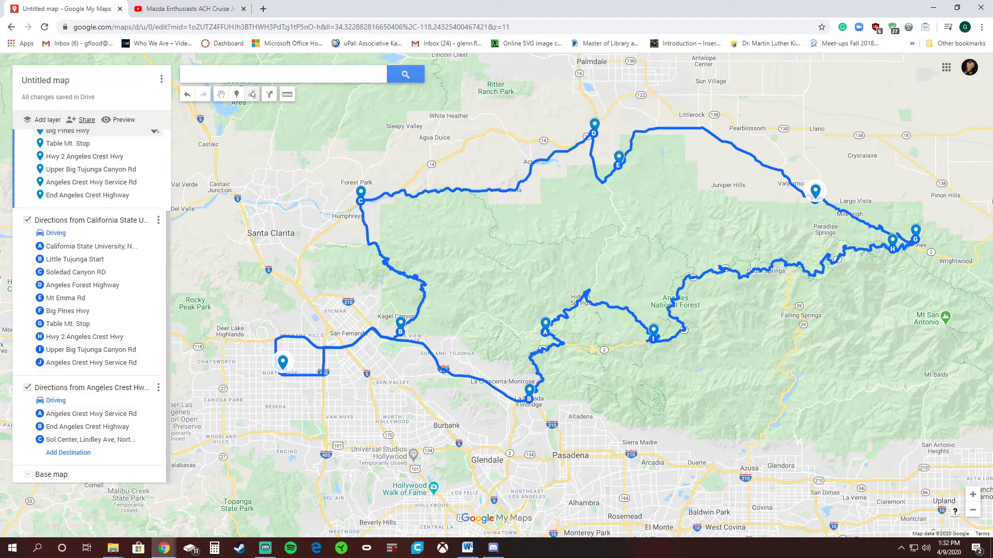
Title the map "Angeles Crest Route" for sharing and close its sharing settings without changing access
left_click(86, 119)
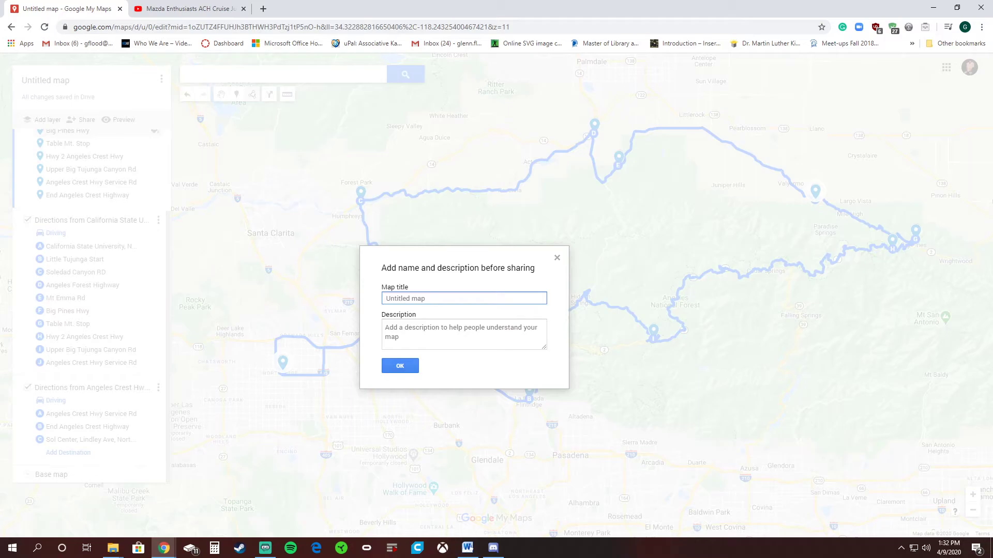
type("Angeles Crest Route")
key("Return")
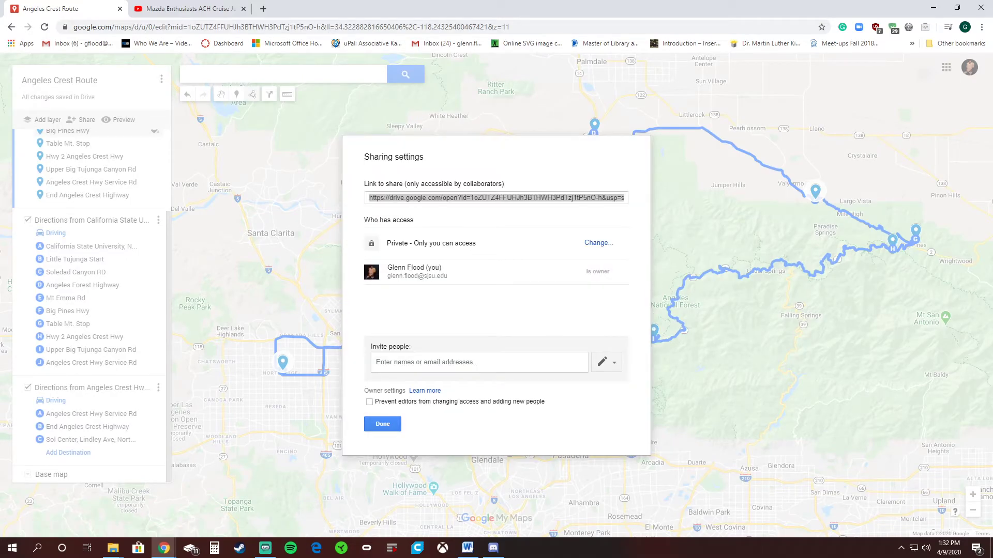
left_click(383, 424)
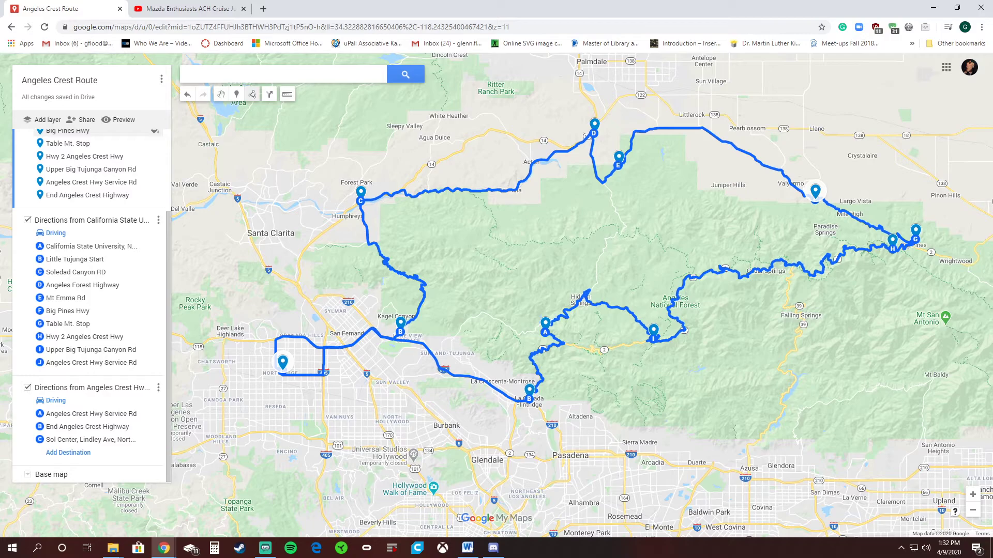
Examine the completed cruise loop and the surrounding region northwest toward Santa Maria and Bakersfield
scroll(707, 394, "down", 2)
left_click_drag(707, 394, 753, 320)
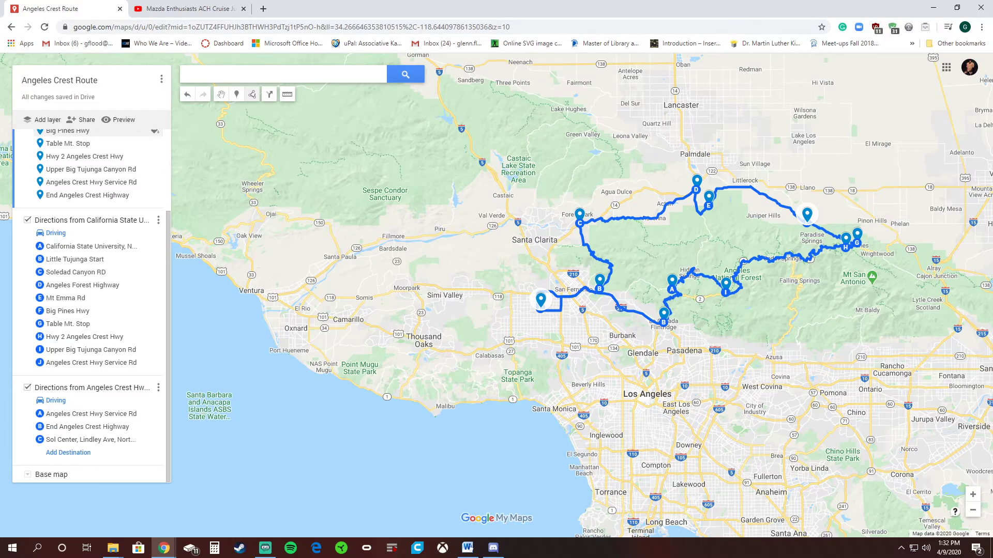
left_click_drag(752, 320, 808, 433)
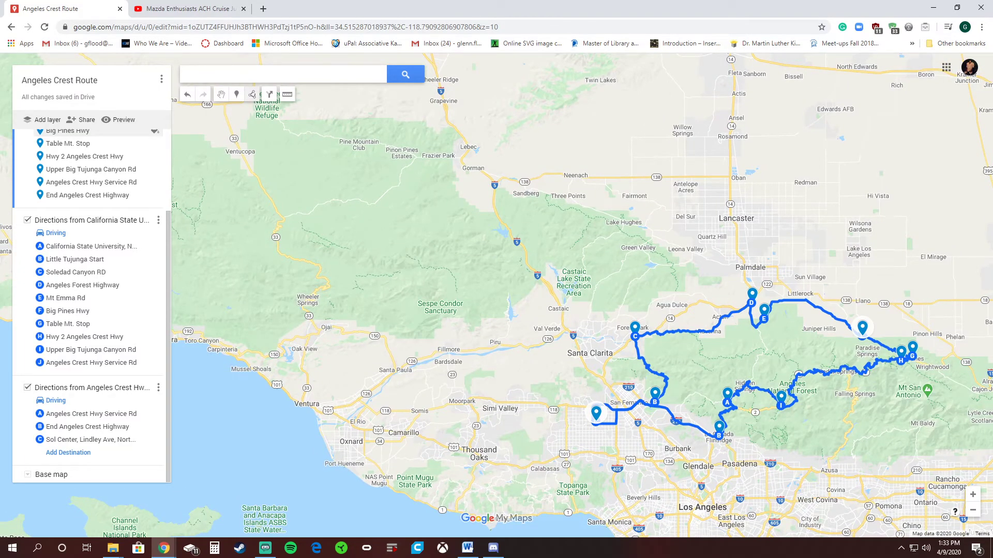
left_click_drag(444, 259, 756, 389)
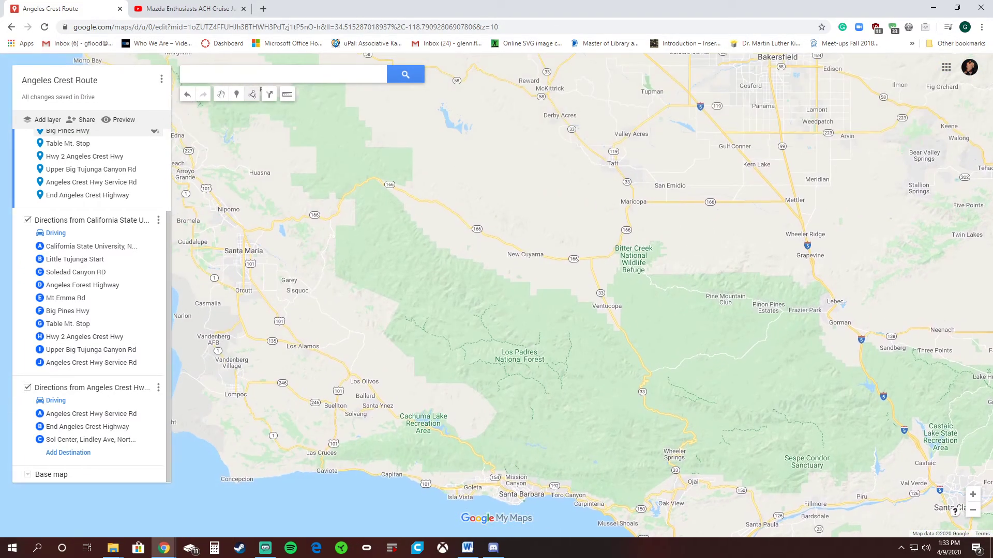
left_click_drag(518, 269, 600, 348)
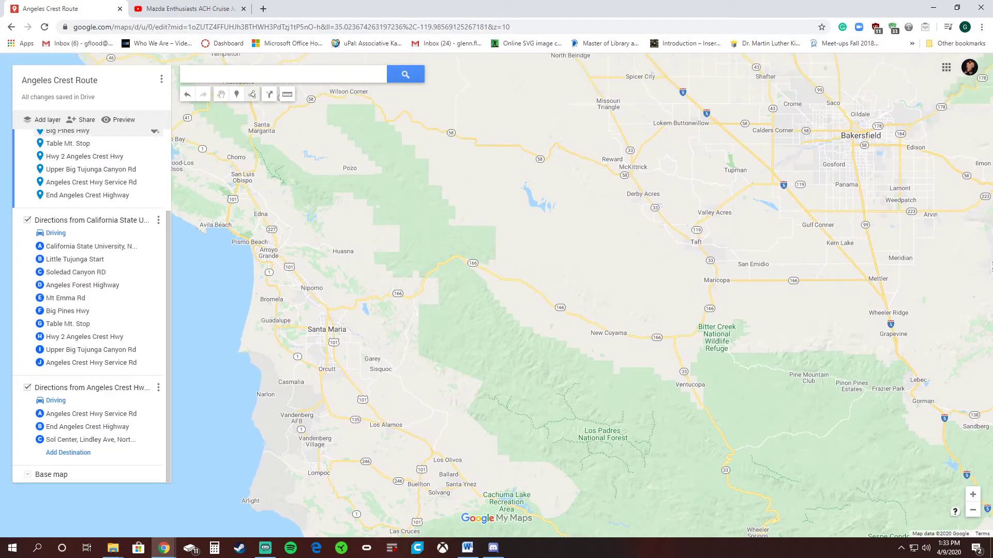
left_click_drag(807, 403, 281, 178)
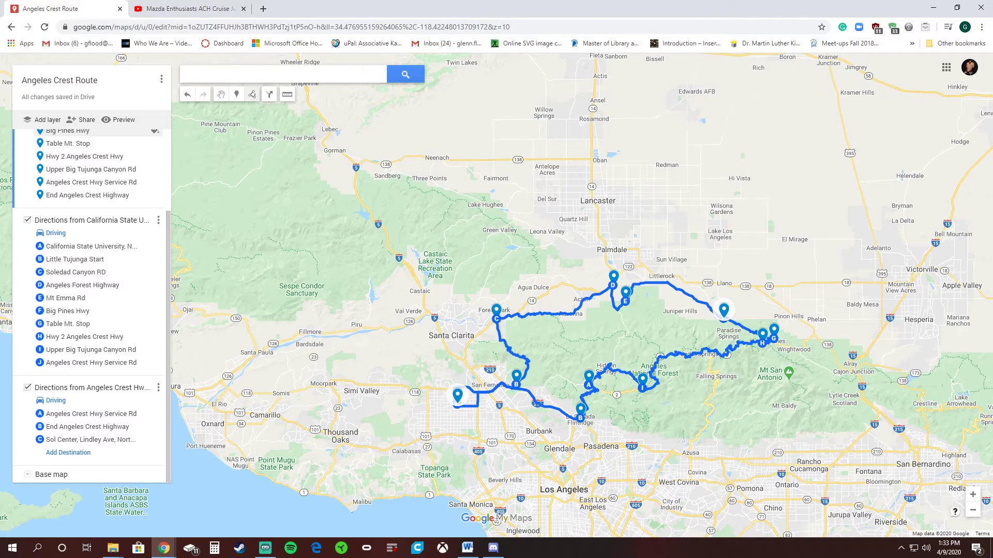
scroll(683, 428, "up", 3)
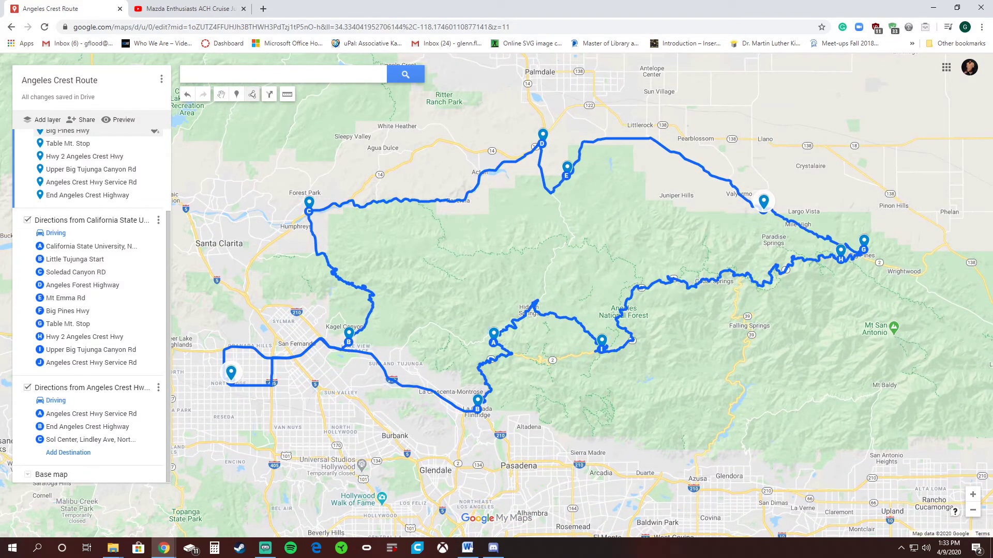